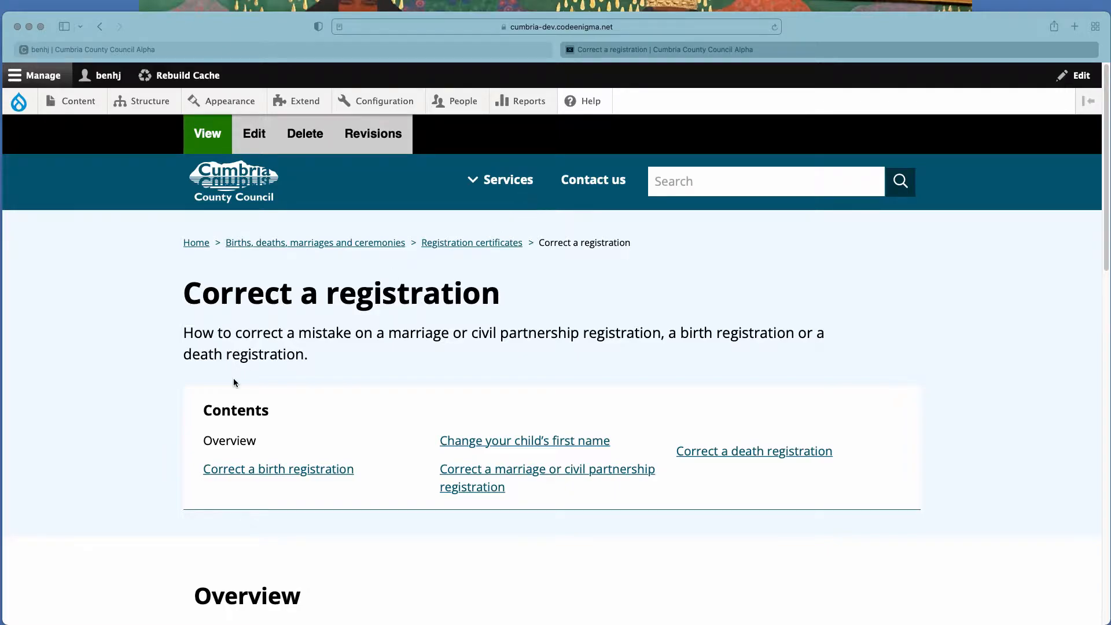
Examine the Correct a registration guide, going forward to its Correct a birth registration page and back to the overview
{"action": "scroll", "coordinate": [154, 371], "scroll_direction": "down", "scroll_amount": 3}
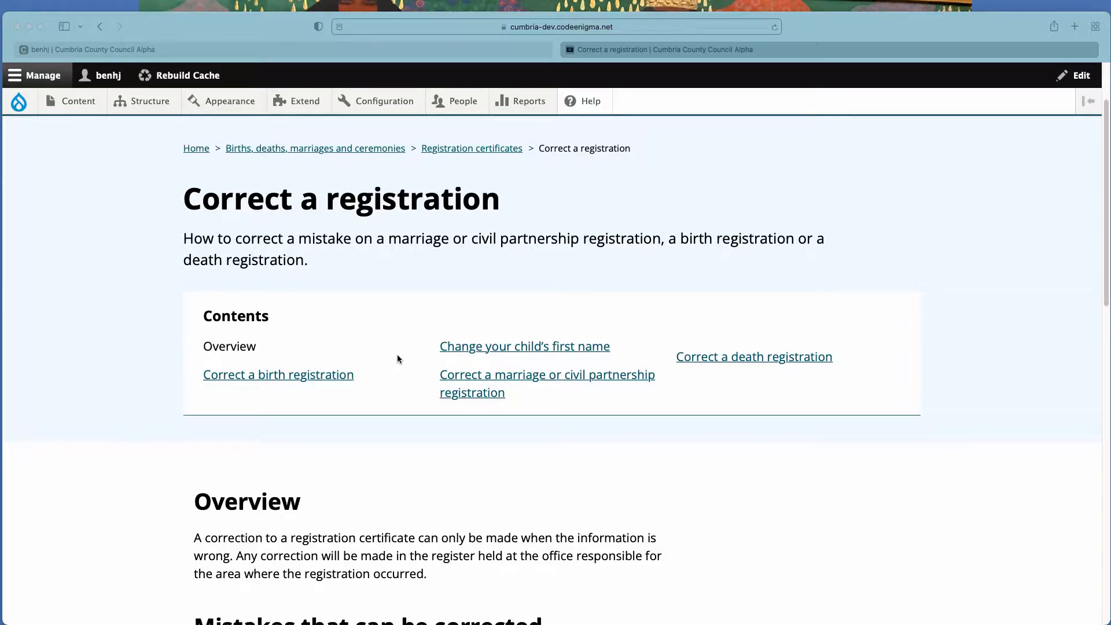
{"action": "scroll", "coordinate": [450, 446], "scroll_direction": "down", "scroll_amount": 15}
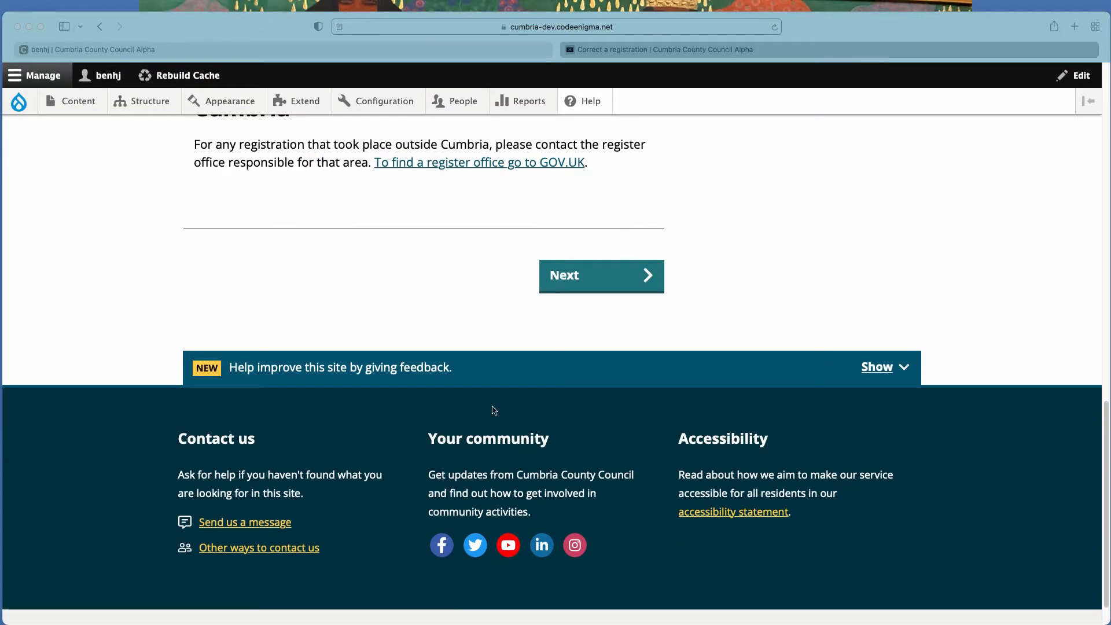
{"action": "left_click", "coordinate": [575, 277]}
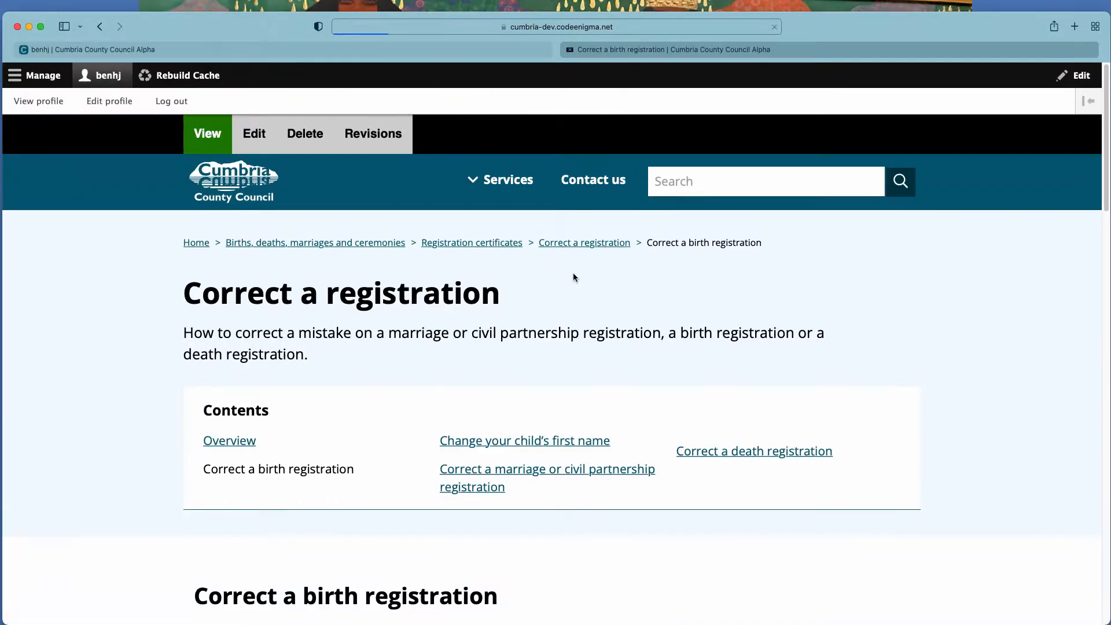
{"action": "scroll", "coordinate": [576, 259], "scroll_direction": "down", "scroll_amount": 15}
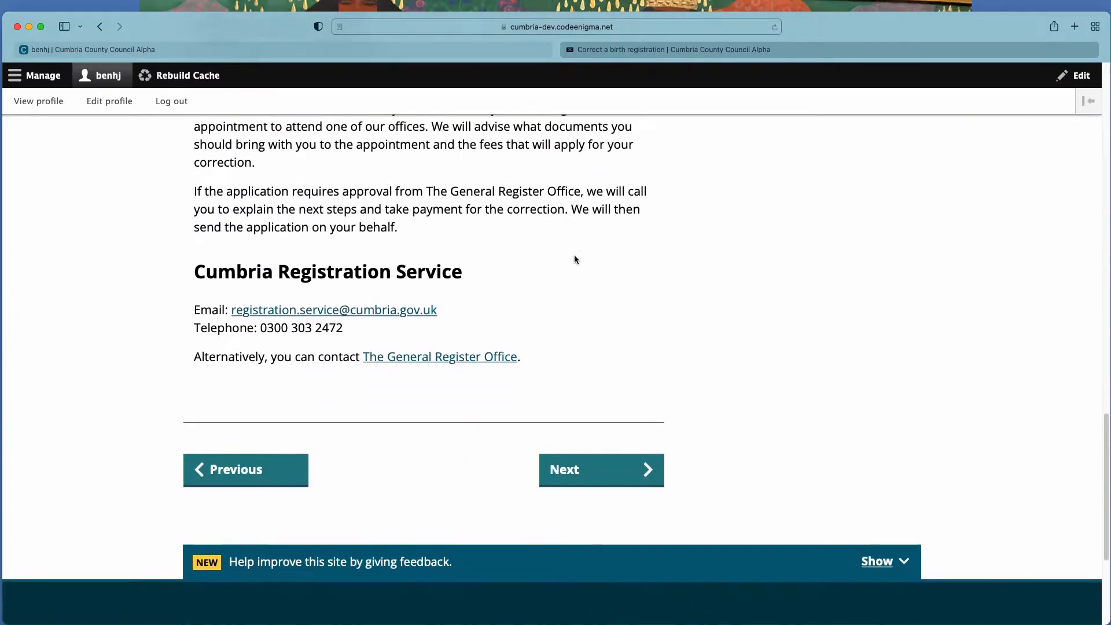
{"action": "left_click", "coordinate": [244, 384]}
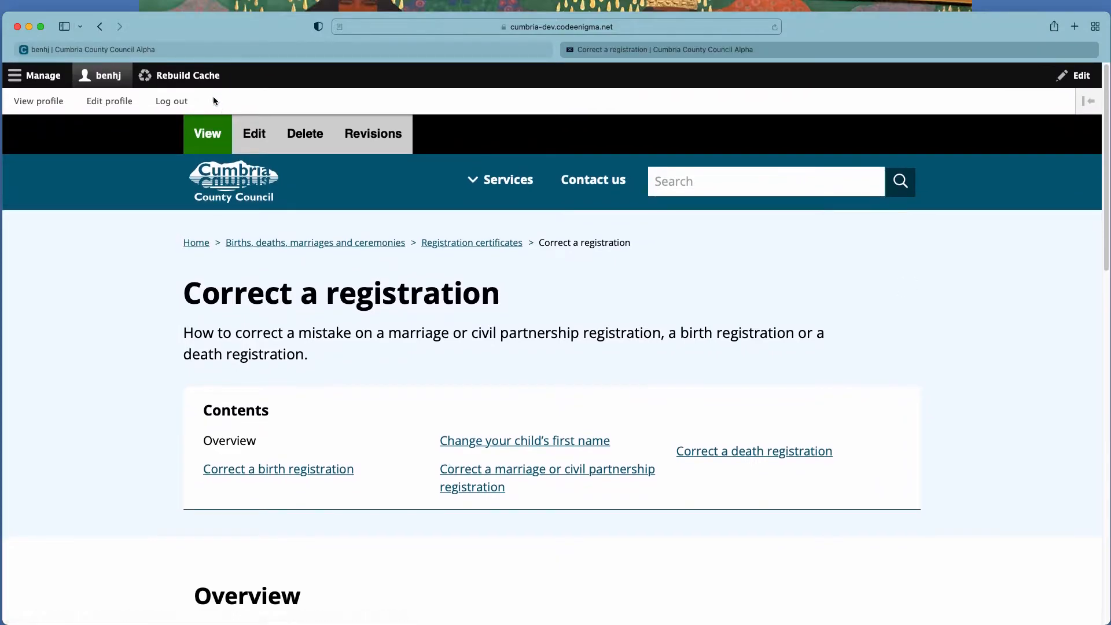
Start creating a new Guide overview content item from the site's content administration
{"action": "left_click", "coordinate": [156, 49]}
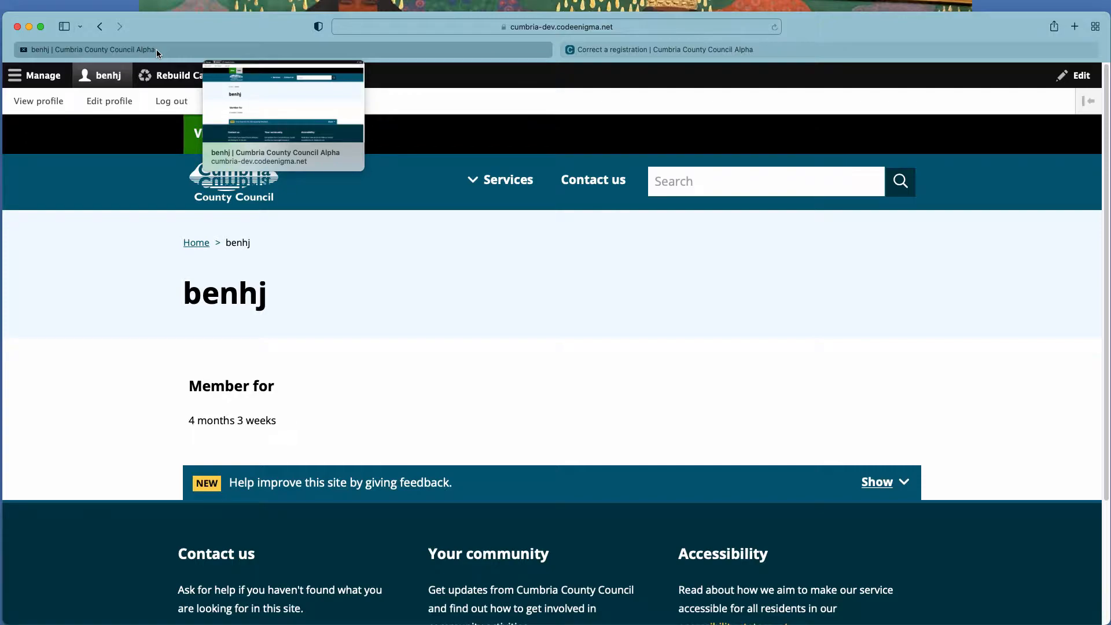
{"action": "left_click", "coordinate": [52, 77]}
{"action": "mouse_move", "coordinate": [72, 101]}
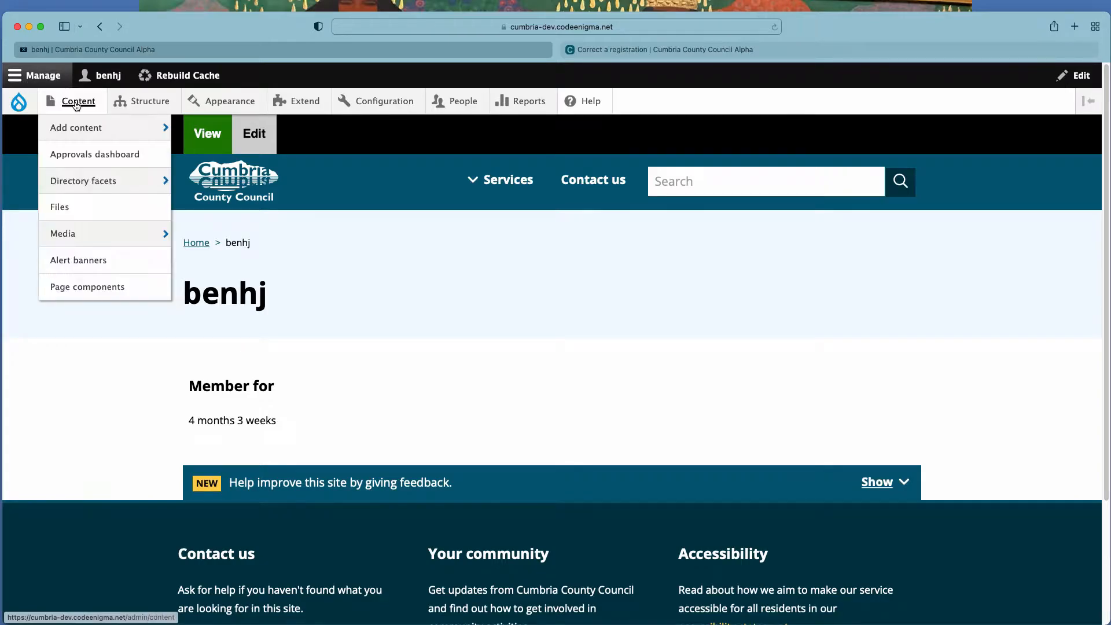
{"action": "mouse_move", "coordinate": [77, 132]}
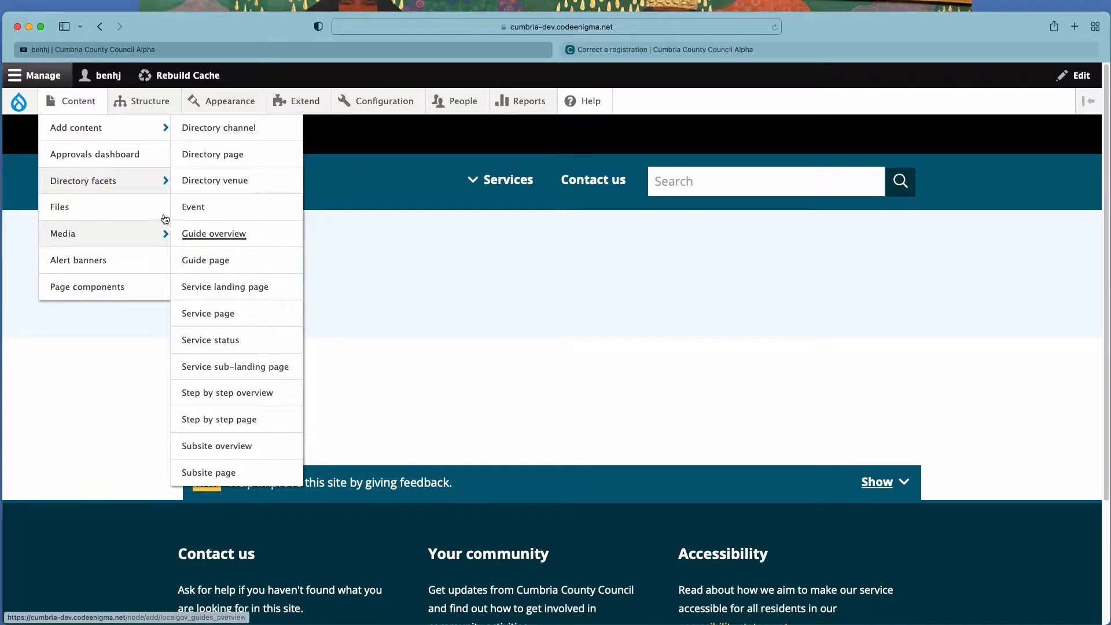
{"action": "left_click", "coordinate": [73, 102]}
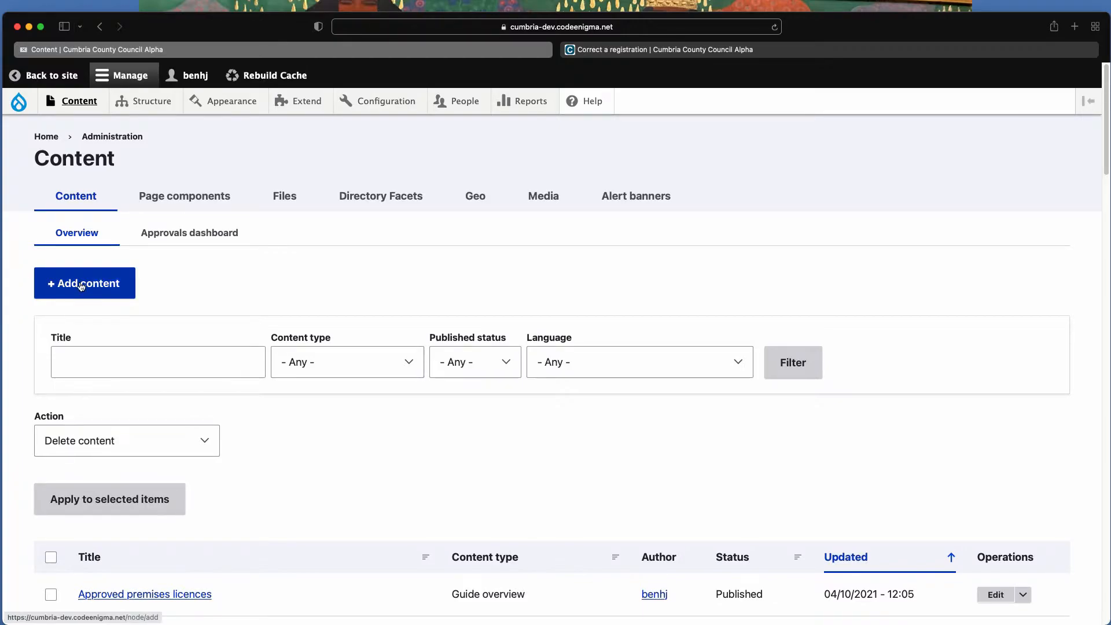
{"action": "left_click", "coordinate": [81, 285]}
{"action": "scroll", "coordinate": [80, 285], "scroll_direction": "down", "scroll_amount": 5}
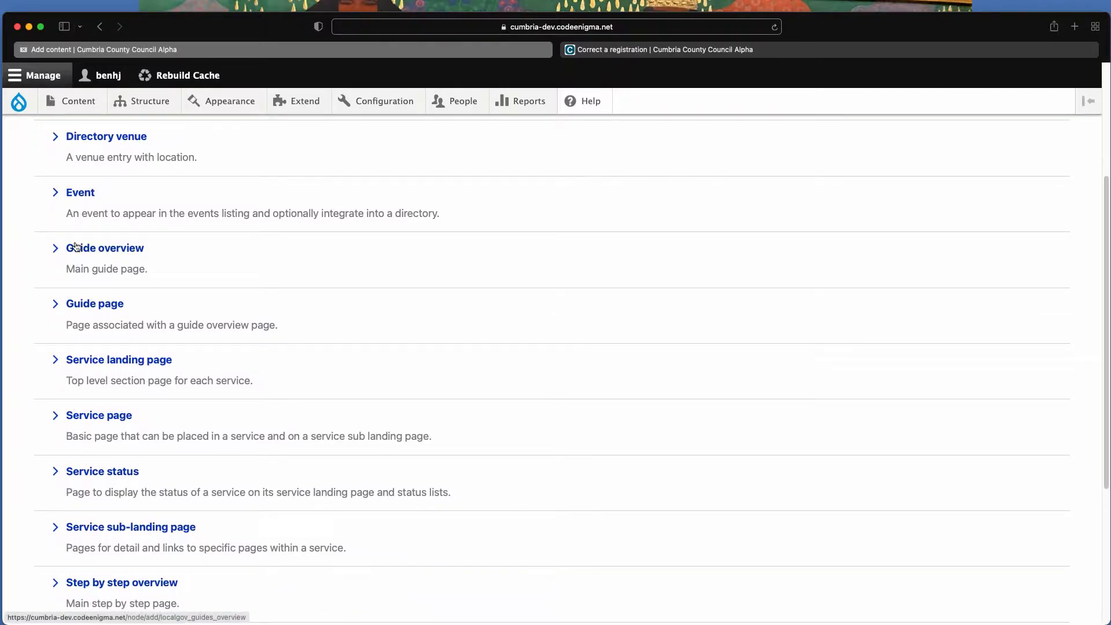
{"action": "left_click", "coordinate": [107, 254]}
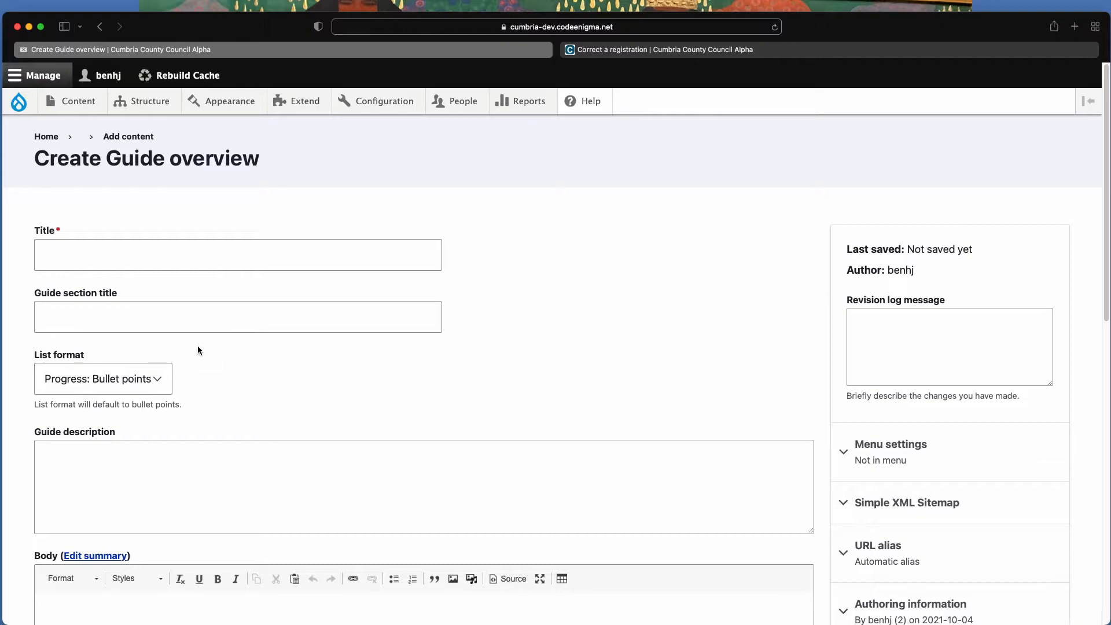
Title the new guide overview "Approved premises licences" and compare it with the title of the Correct a registration guide
{"action": "scroll", "coordinate": [197, 345], "scroll_direction": "down", "scroll_amount": 3}
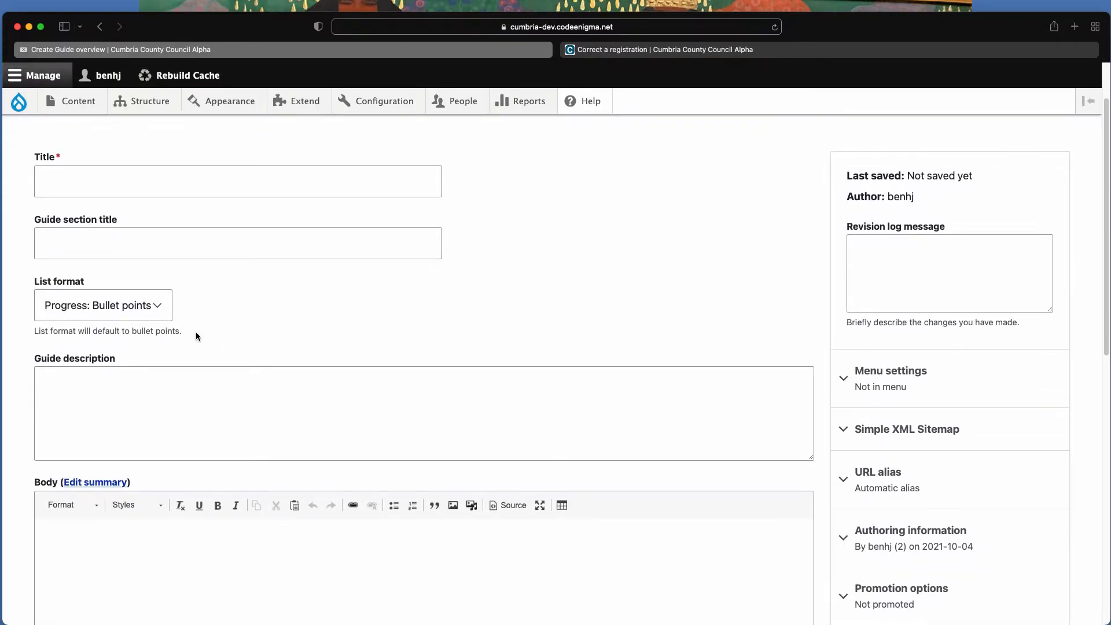
{"action": "left_click", "coordinate": [93, 189]}
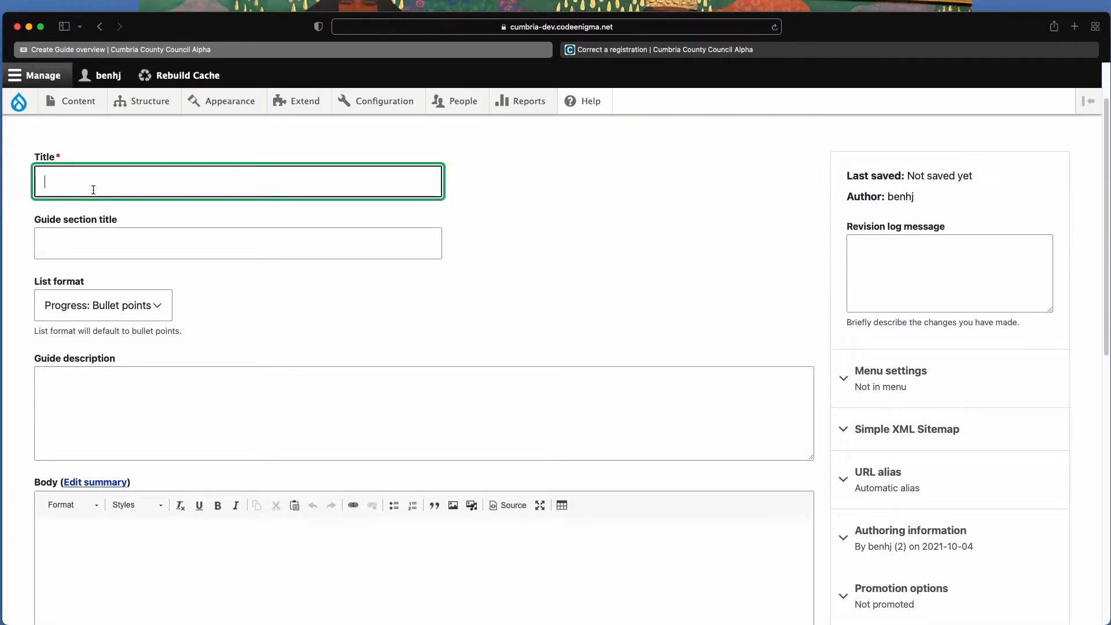
{"action": "type", "text": "Approved premises licences"}
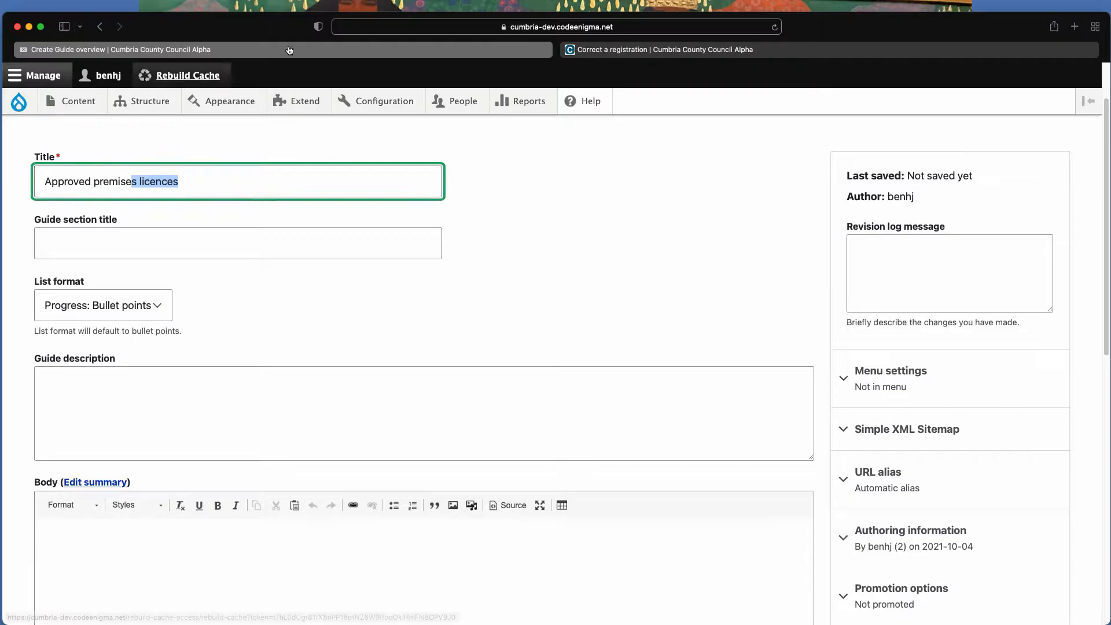
{"action": "left_click", "coordinate": [579, 51]}
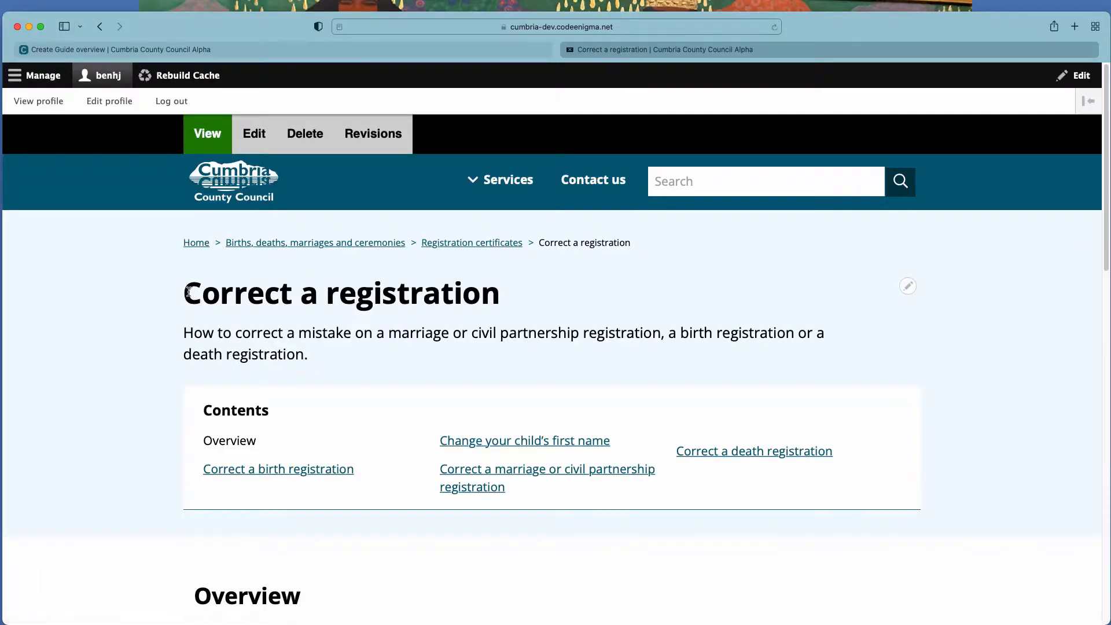
{"action": "left_click_drag", "start_coordinate": [186, 292], "coordinate": [501, 294]}
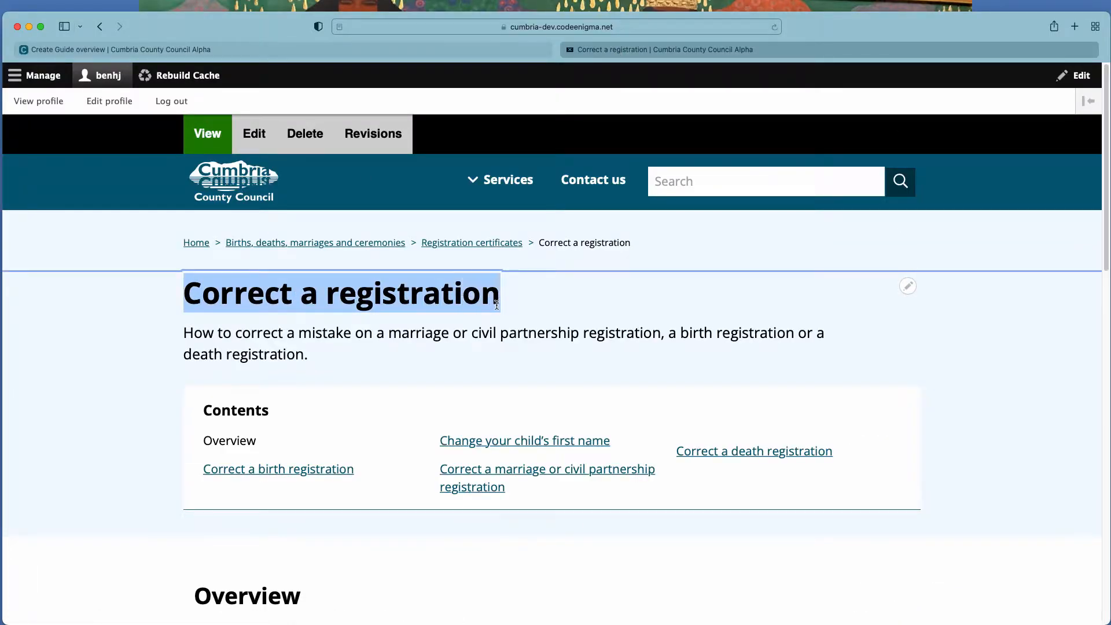
{"action": "left_click", "coordinate": [171, 50]}
Set the guide section title to "Overview", following the contents entry and section heading on the Correct a registration guide
{"action": "left_click", "coordinate": [88, 239]}
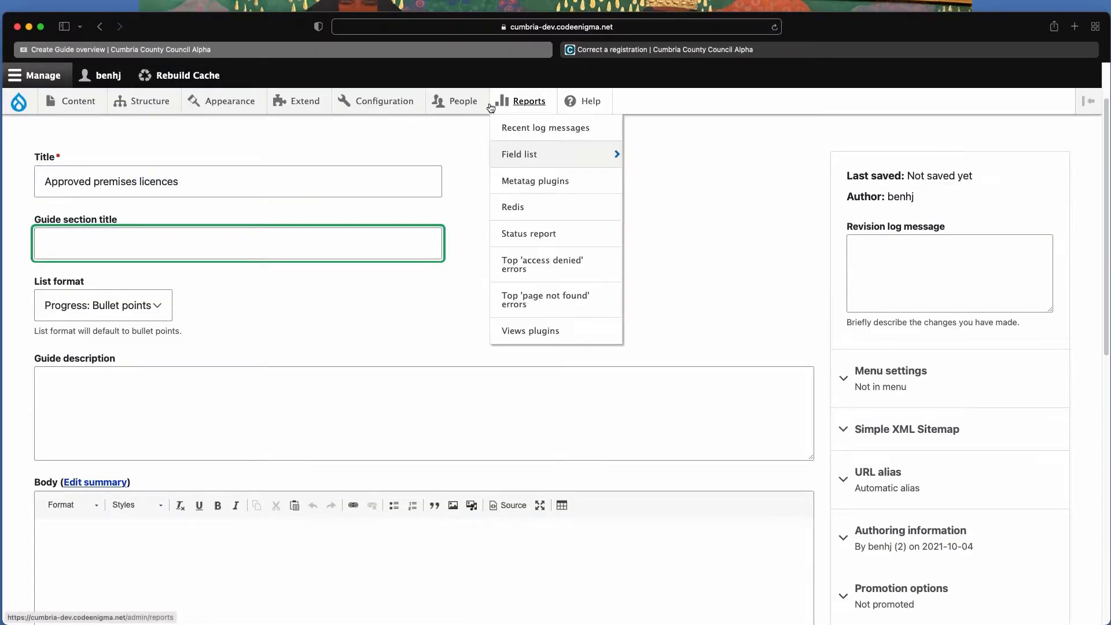
{"action": "left_click", "coordinate": [615, 50]}
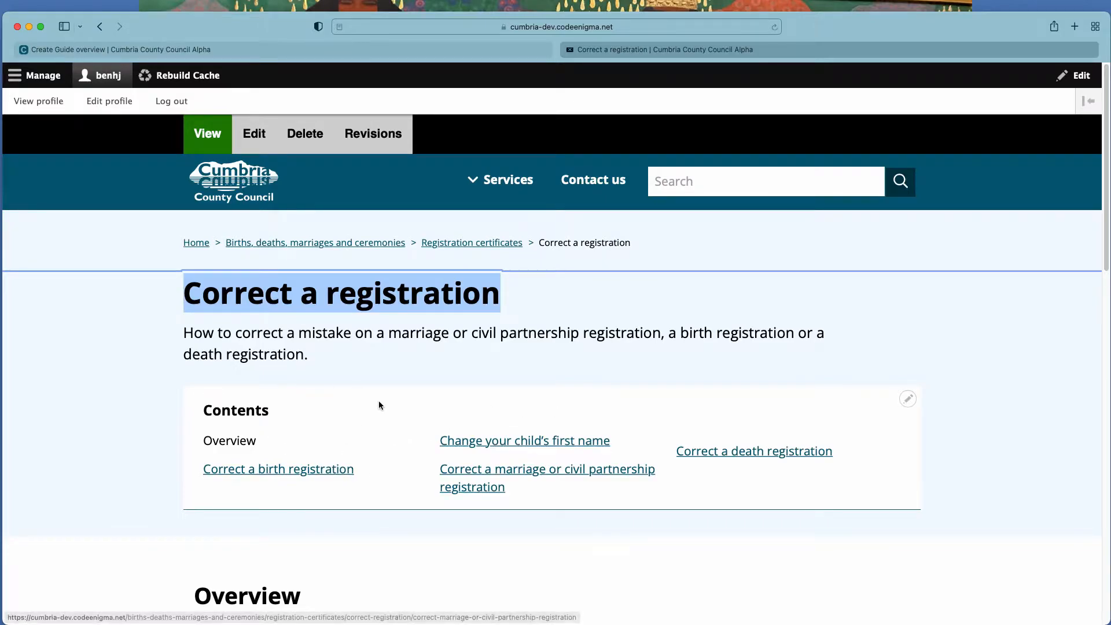
{"action": "scroll", "coordinate": [439, 389], "scroll_direction": "down", "scroll_amount": 1}
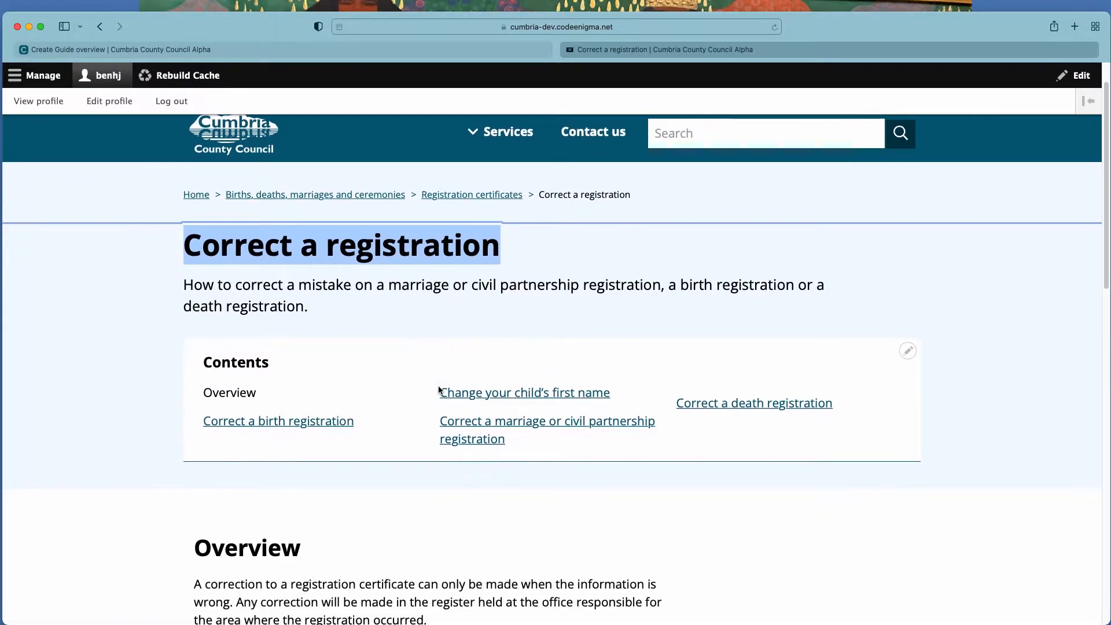
{"action": "left_click", "coordinate": [260, 401]}
{"action": "left_click_drag", "start_coordinate": [259, 397], "coordinate": [224, 383]}
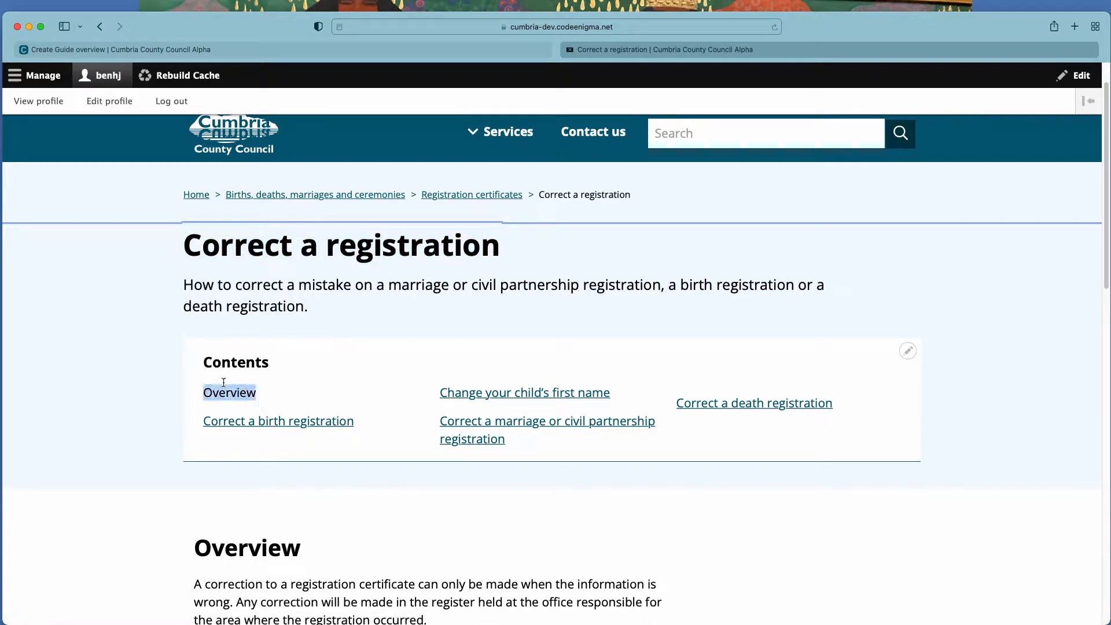
{"action": "left_click", "coordinate": [304, 548]}
{"action": "left_click_drag", "start_coordinate": [304, 548], "coordinate": [197, 537]}
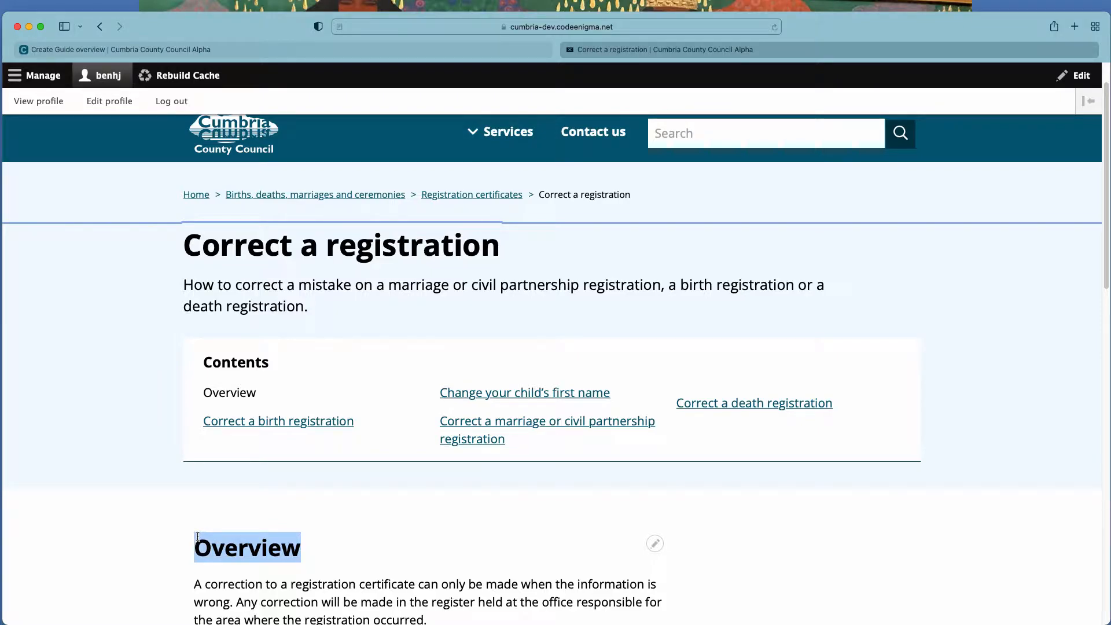
{"action": "left_click", "coordinate": [215, 48]}
{"action": "type", "text": "Overview"}
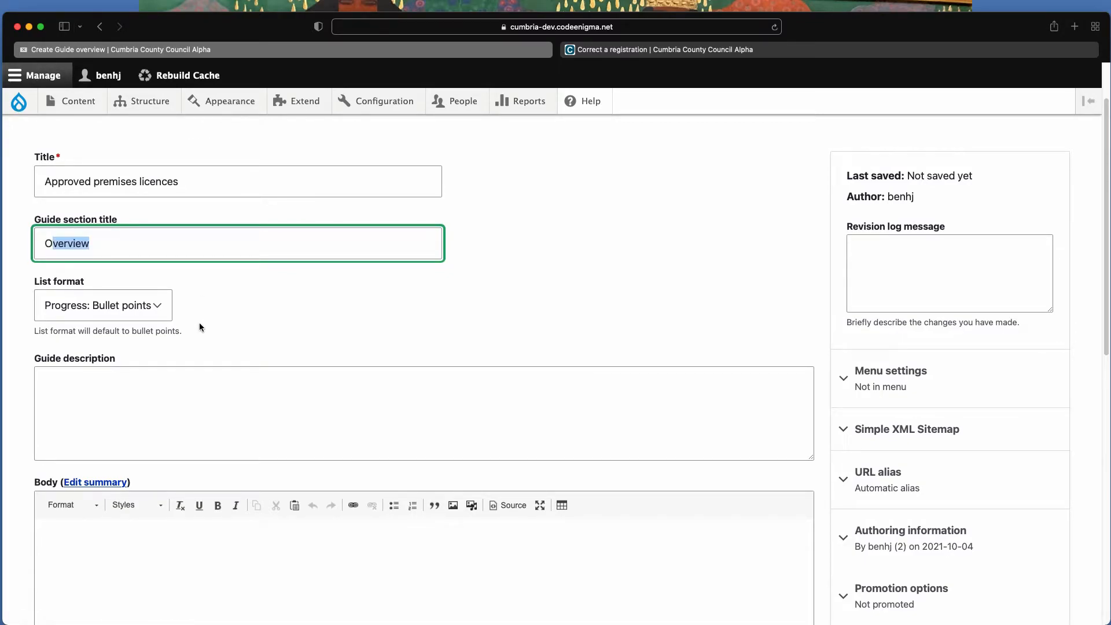
Review the list format options and compare them with the contents list on the Correct a registration guide
{"action": "left_click", "coordinate": [111, 305]}
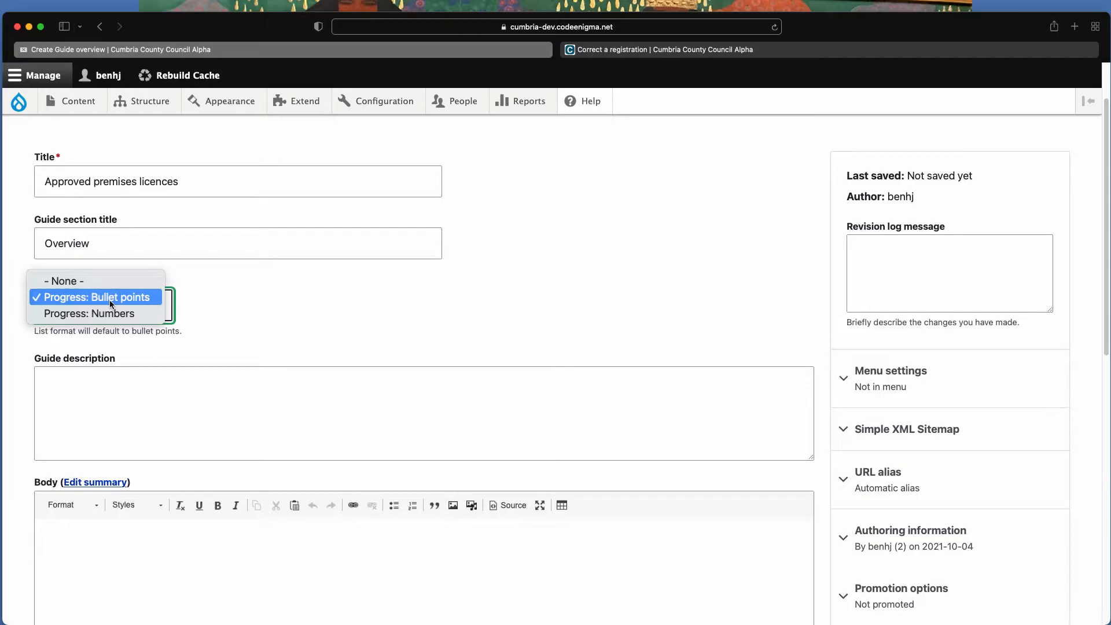
{"action": "left_click", "coordinate": [215, 310]}
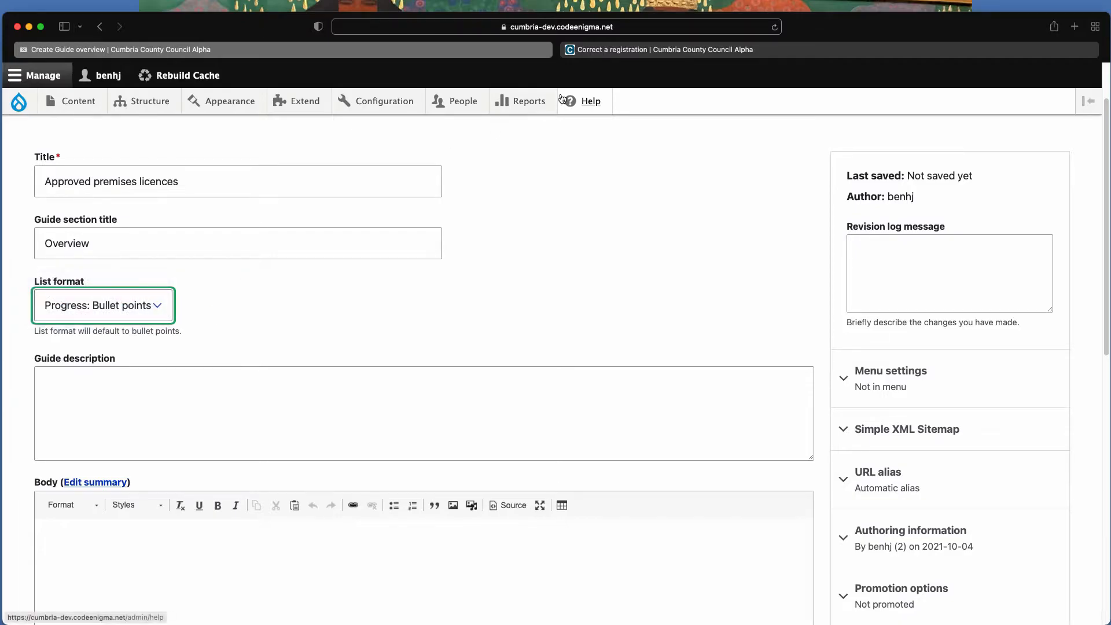
{"action": "left_click", "coordinate": [624, 54]}
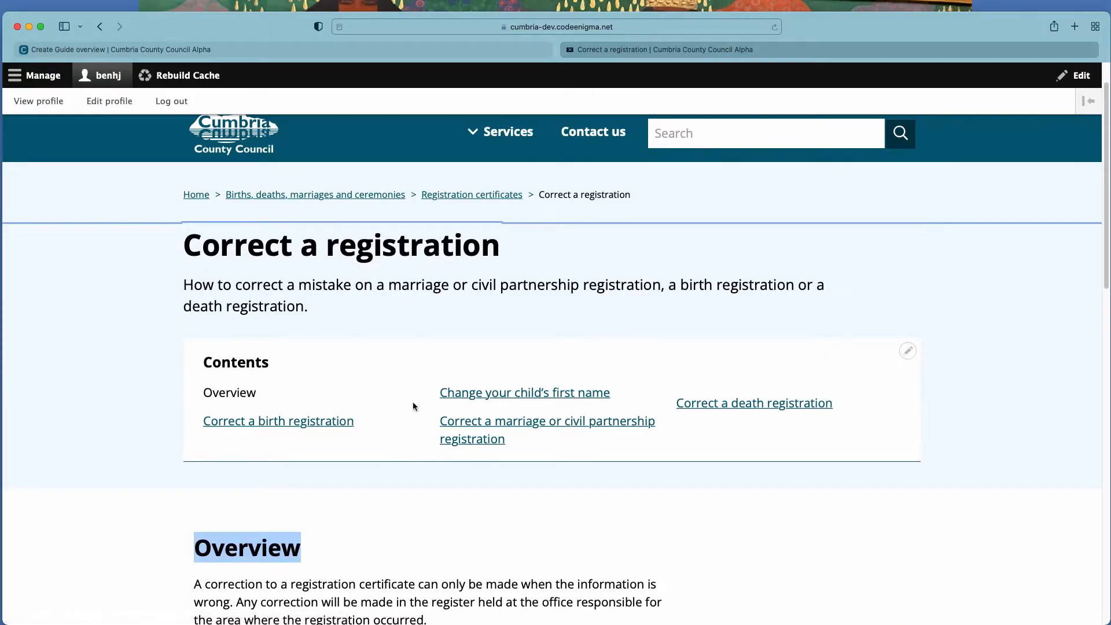
{"action": "scroll", "coordinate": [415, 407], "scroll_direction": "down", "scroll_amount": 2}
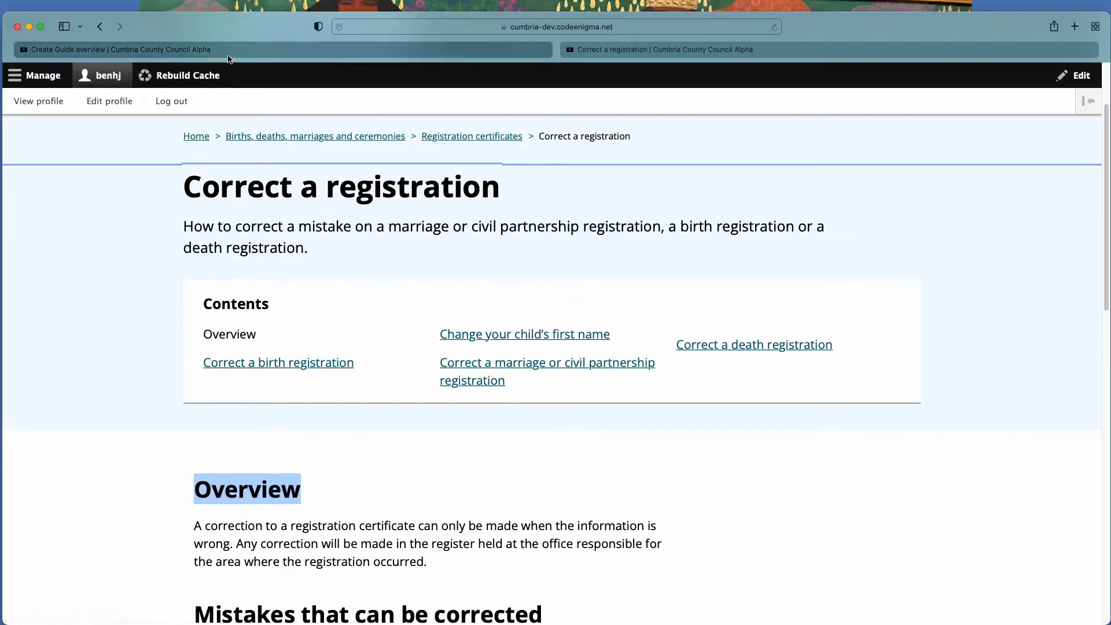
{"action": "left_click", "coordinate": [225, 51]}
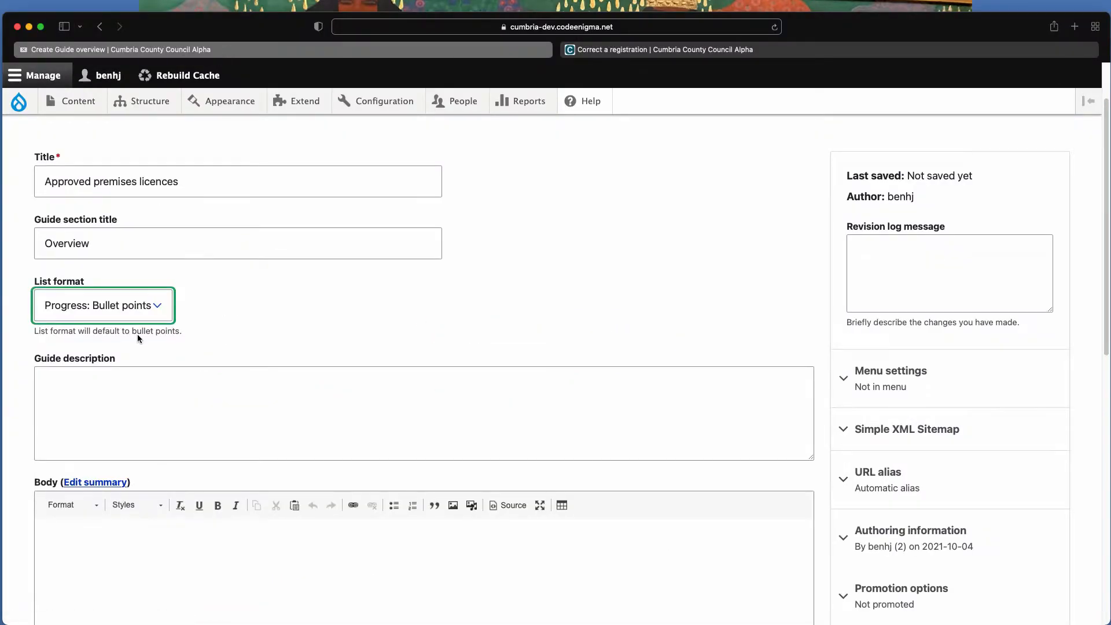
Check how the Correct a registration guide's description is used on its parent page, Registration certificates
{"action": "left_click", "coordinate": [91, 417]}
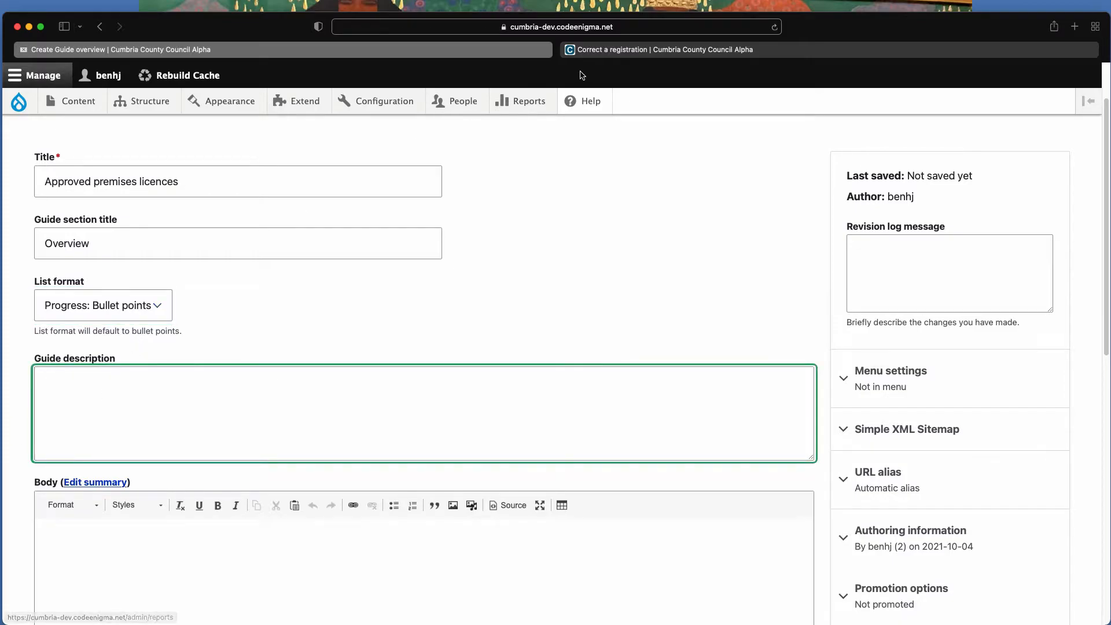
{"action": "left_click", "coordinate": [602, 50]}
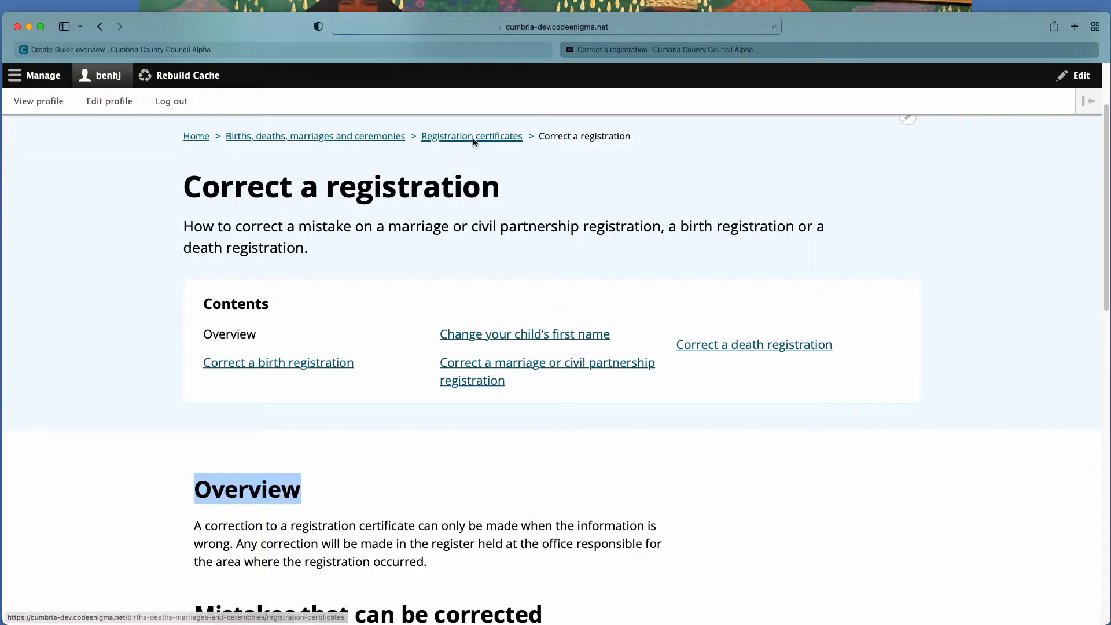
{"action": "left_click", "coordinate": [475, 142]}
{"action": "scroll", "coordinate": [440, 337], "scroll_direction": "down", "scroll_amount": 2}
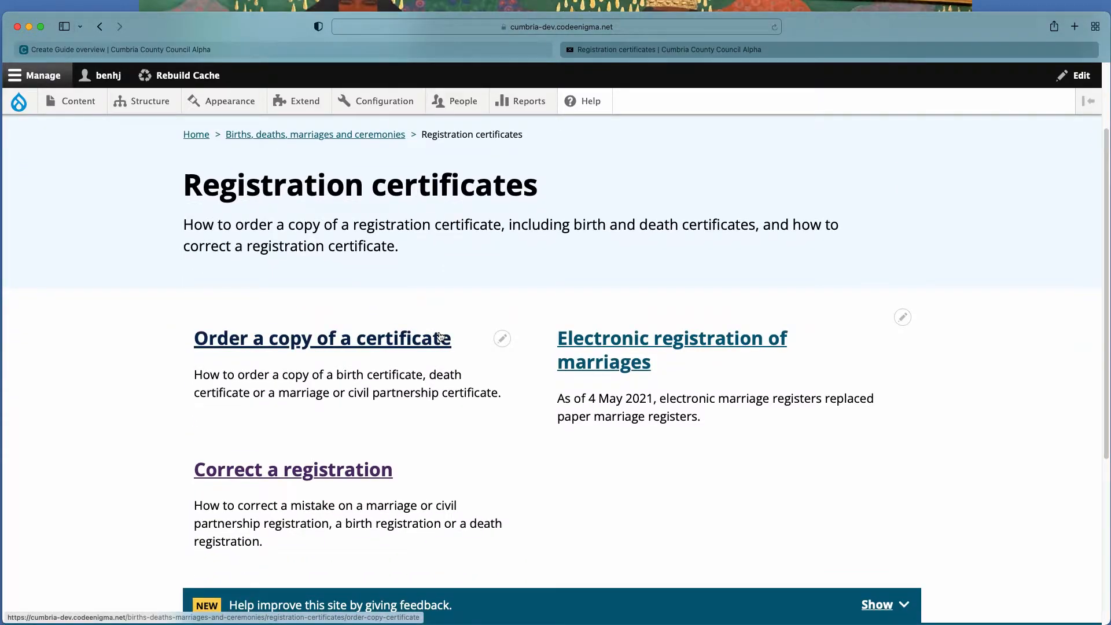
{"action": "left_click_drag", "start_coordinate": [264, 542], "coordinate": [201, 511]}
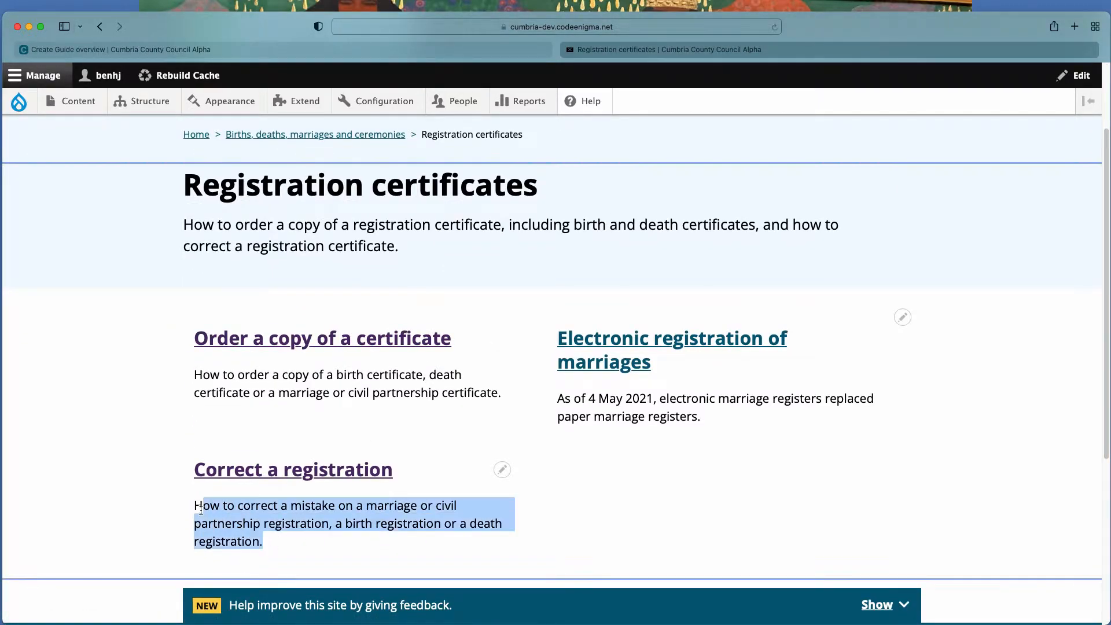
{"action": "left_click", "coordinate": [283, 53]}
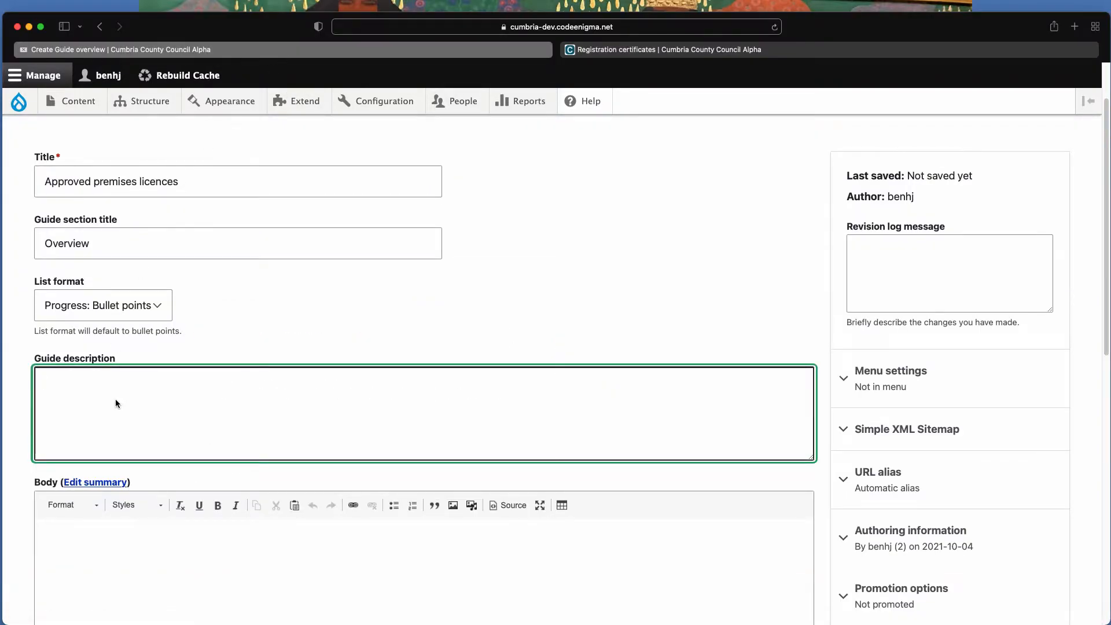
Set the guide description to "How to apply fora new licence, current applications and a directory of all venues."
{"action": "type", "text": "How to apply fora new licn"}
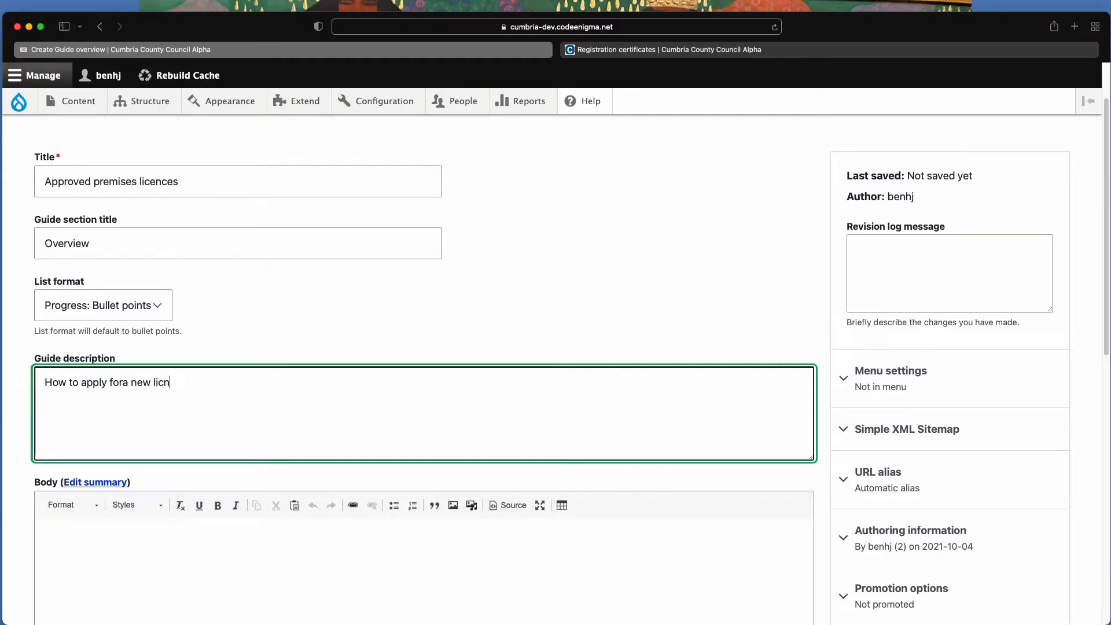
{"action": "type", "text": "ec, current applicati"}
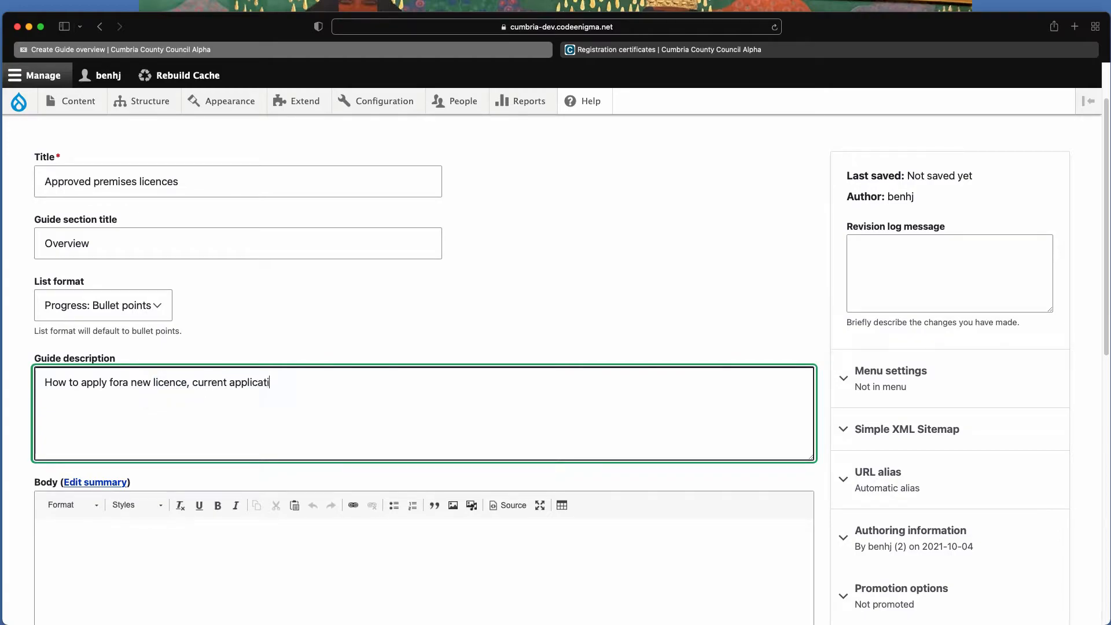
{"action": "type", "text": "ons and a directory of all"}
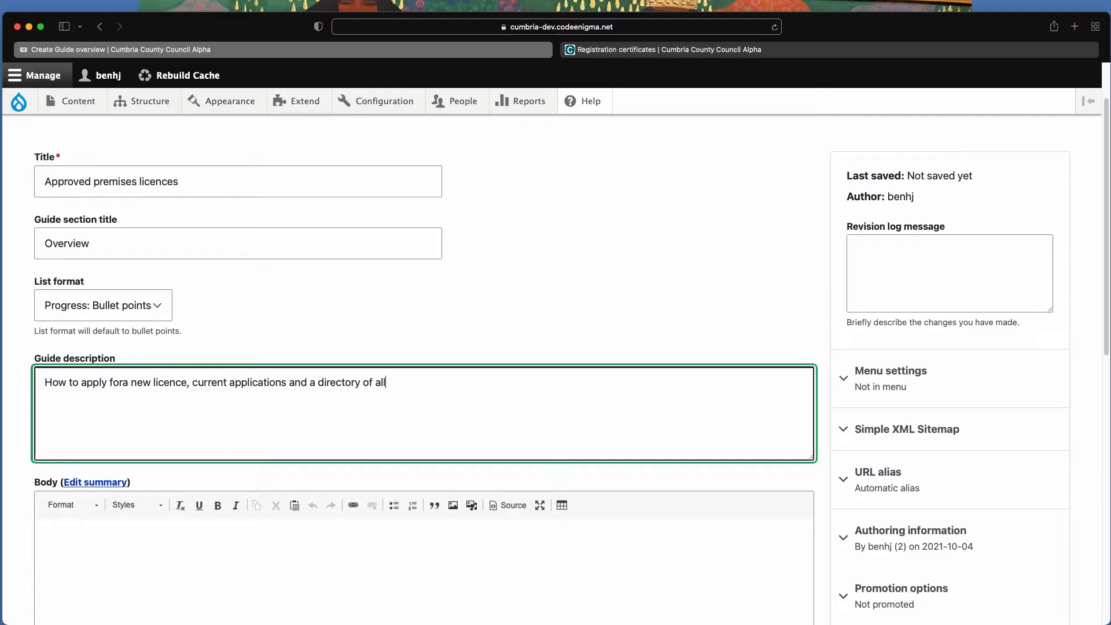
{"action": "type", "text": " venues."}
Reveal the body's summary field and review the description and page content of the Correct a registration guide for comparison
{"action": "scroll", "coordinate": [405, 420], "scroll_direction": "down", "scroll_amount": 2}
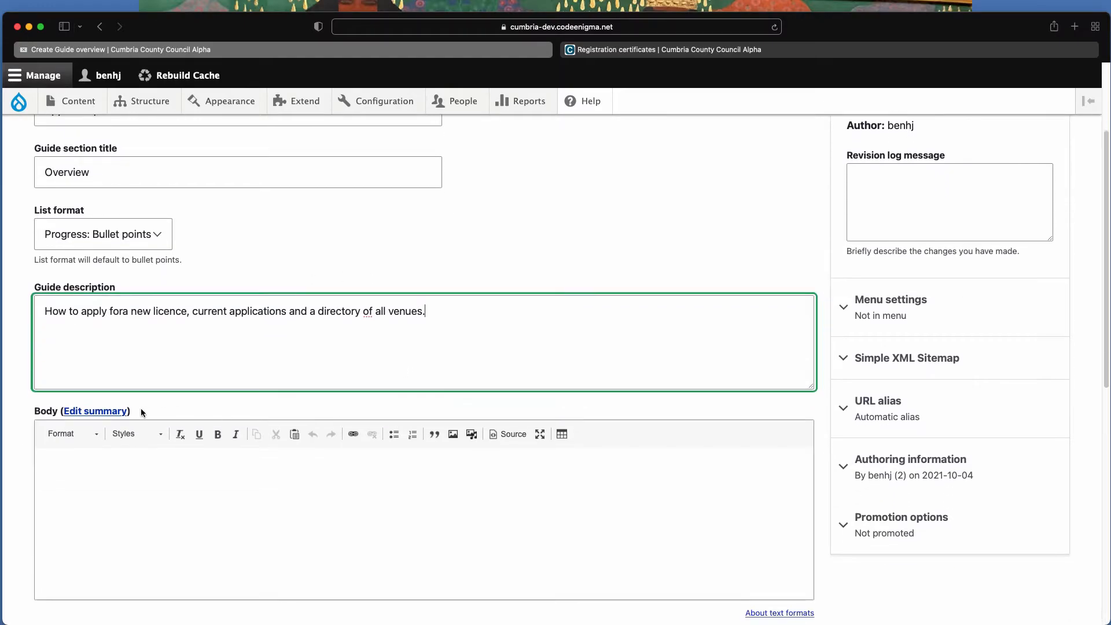
{"action": "left_click", "coordinate": [85, 411]}
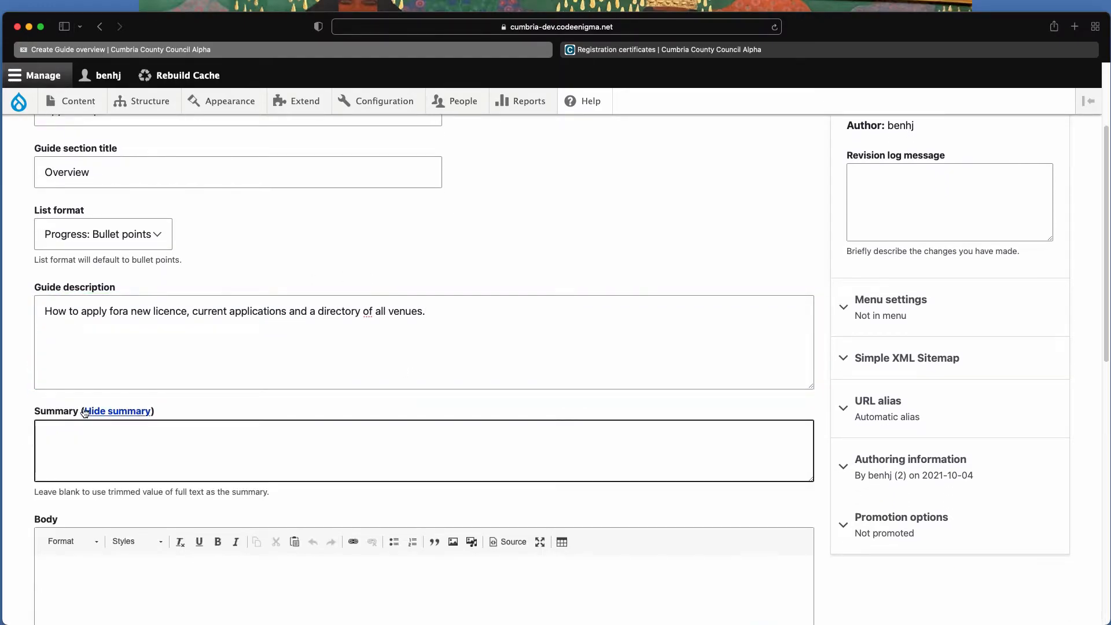
{"action": "left_click", "coordinate": [614, 49]}
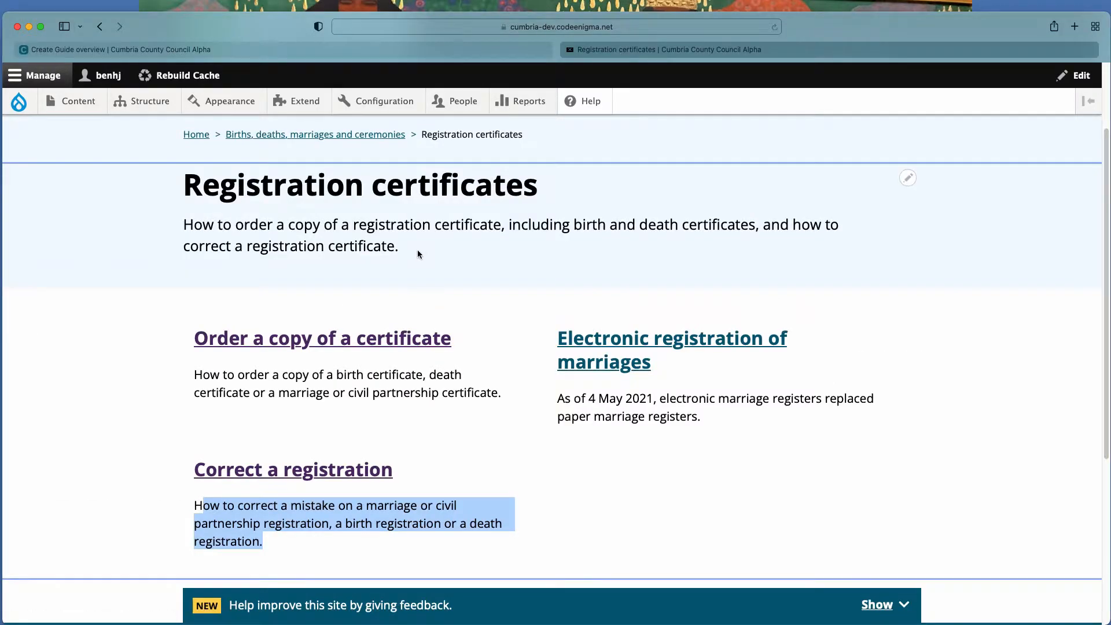
{"action": "left_click", "coordinate": [291, 474]}
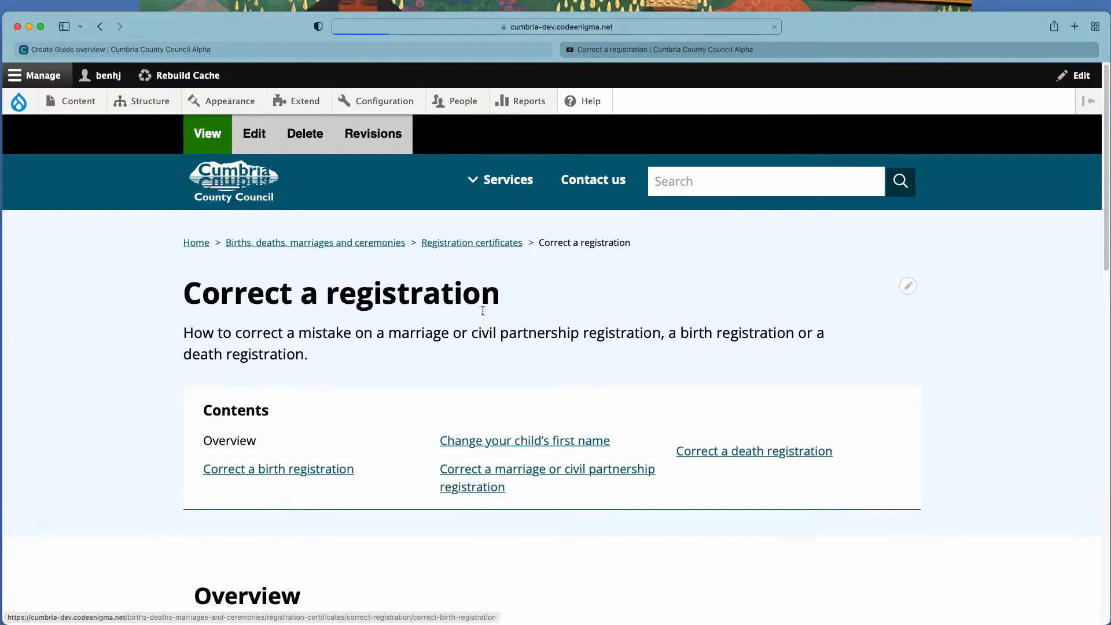
{"action": "left_click_drag", "start_coordinate": [314, 354], "coordinate": [195, 320]}
{"action": "scroll", "coordinate": [187, 321], "scroll_direction": "down", "scroll_amount": 6}
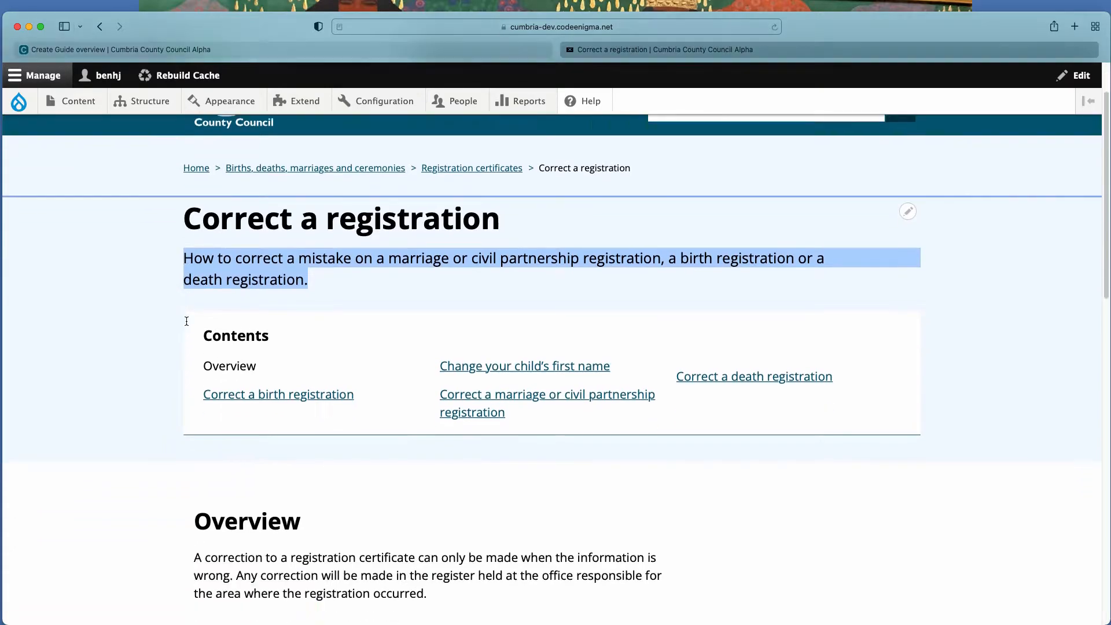
{"action": "scroll", "coordinate": [186, 321], "scroll_direction": "down", "scroll_amount": 2}
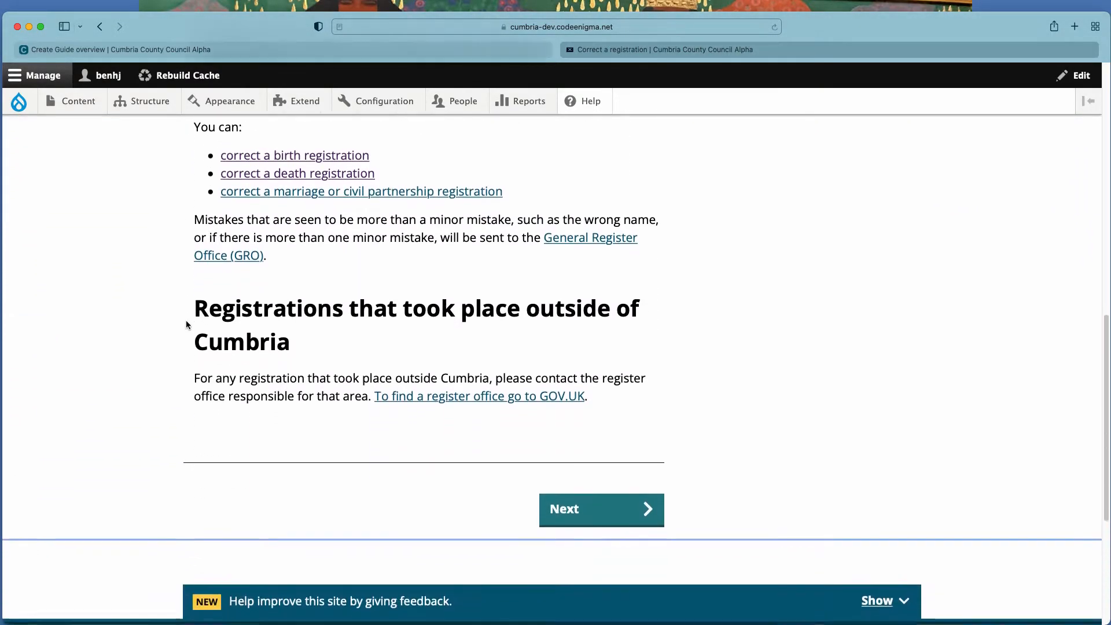
{"action": "scroll", "coordinate": [188, 312], "scroll_direction": "up", "scroll_amount": 4}
{"action": "left_click", "coordinate": [230, 56]}
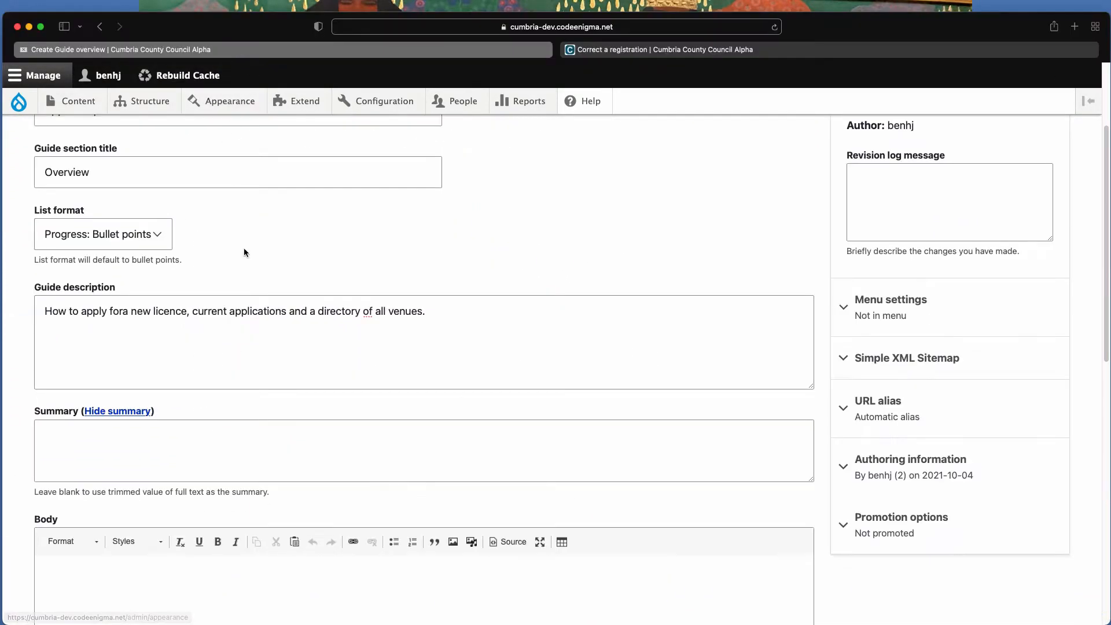
Copy the whole guide description into the summary field
{"action": "left_click", "coordinate": [433, 312]}
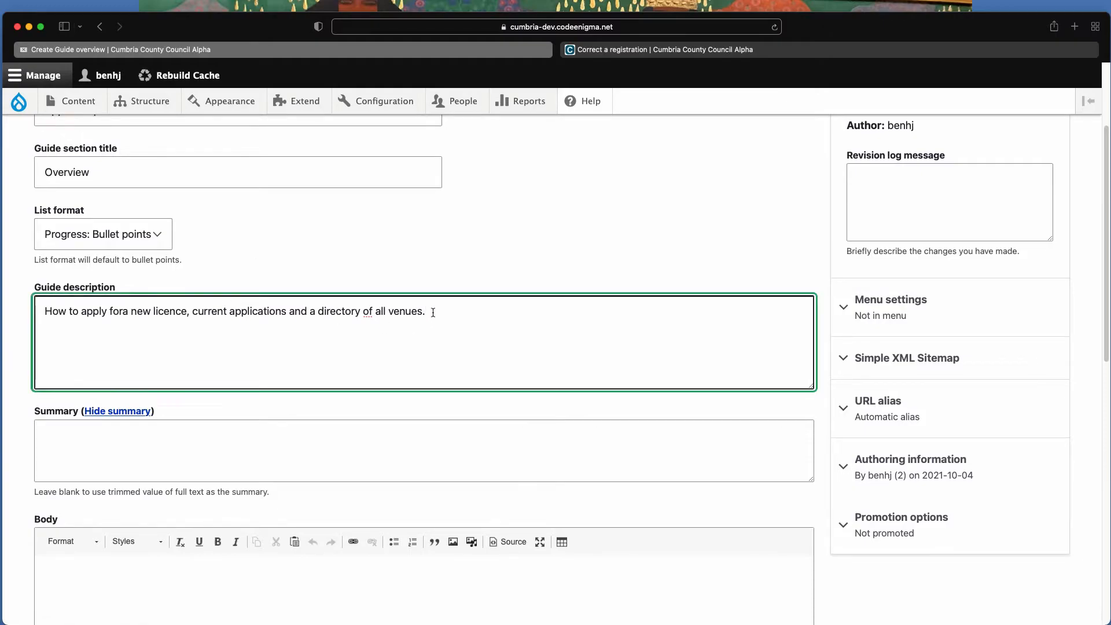
{"action": "key", "text": "super+a"}
{"action": "key", "text": "super+c"}
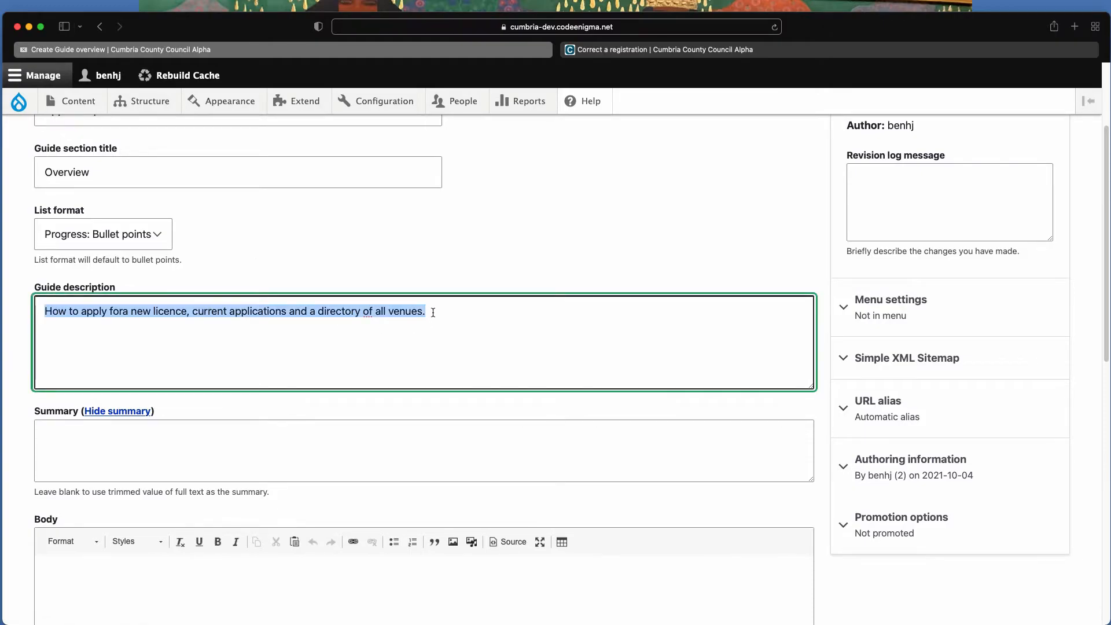
{"action": "key", "text": "Tab"}
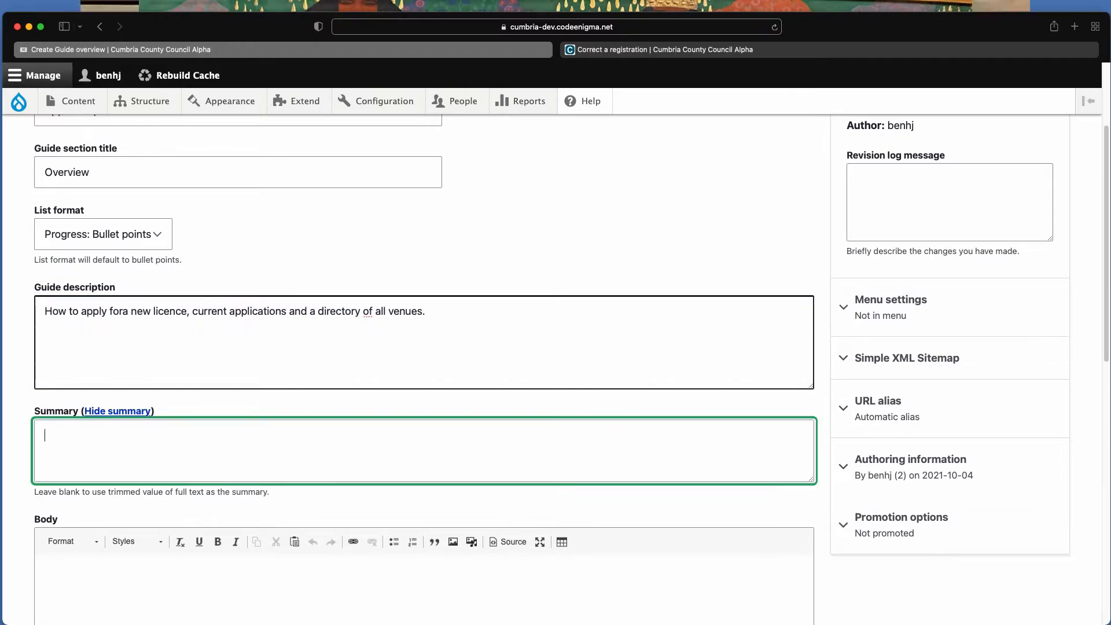
{"action": "key", "text": "super+v"}
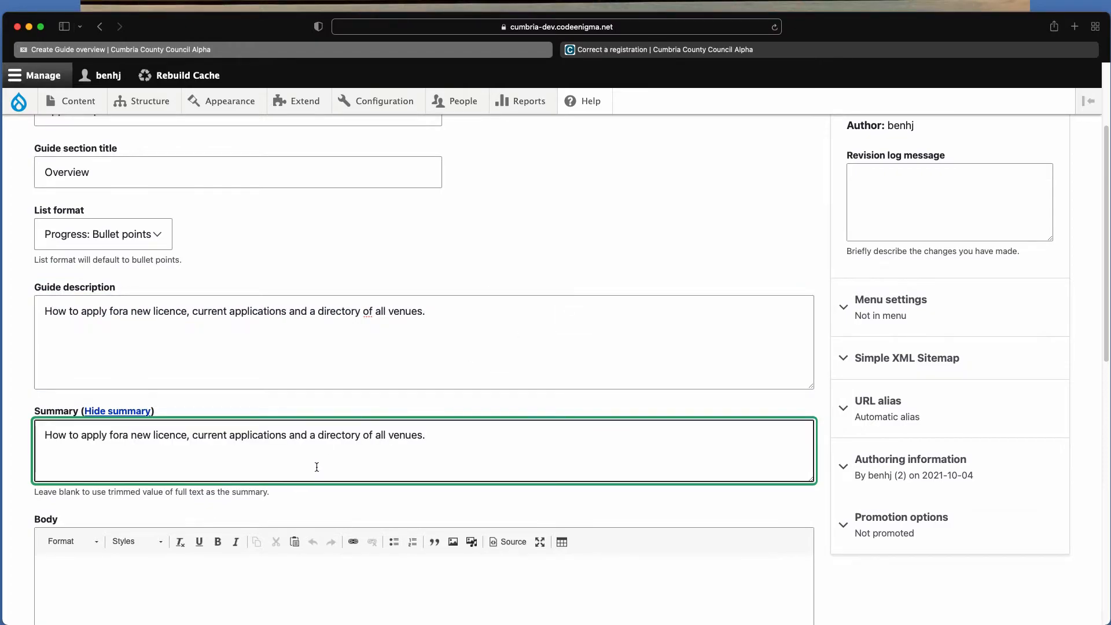
Write in the body: "An approved premises licence is available to anyone with a venue that would ike it to hold ceremonies such as weddings or civil partnerships."
{"action": "scroll", "coordinate": [316, 463], "scroll_direction": "down", "scroll_amount": 3}
{"action": "scroll", "coordinate": [317, 467], "scroll_direction": "down", "scroll_amount": 2}
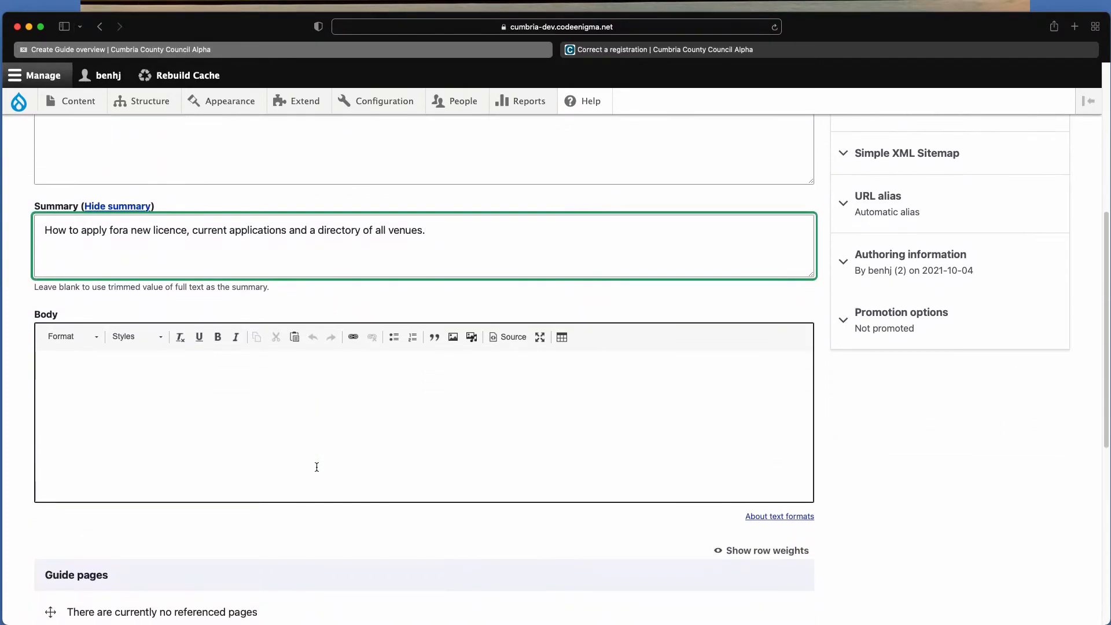
{"action": "left_click", "coordinate": [199, 415]}
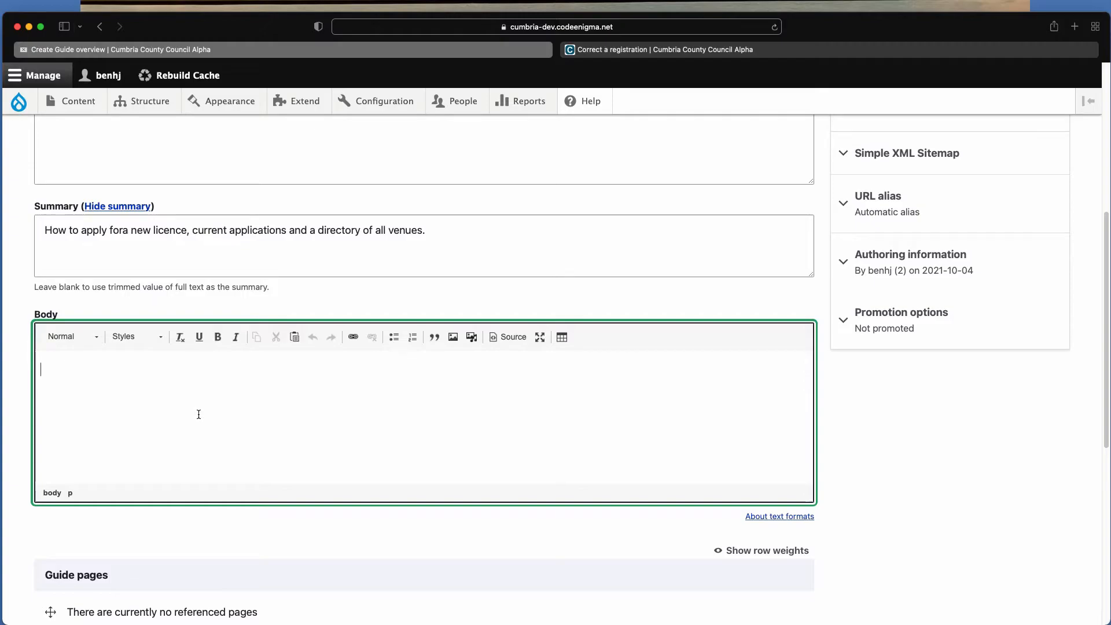
{"action": "type", "text": "An approved premises licence "}
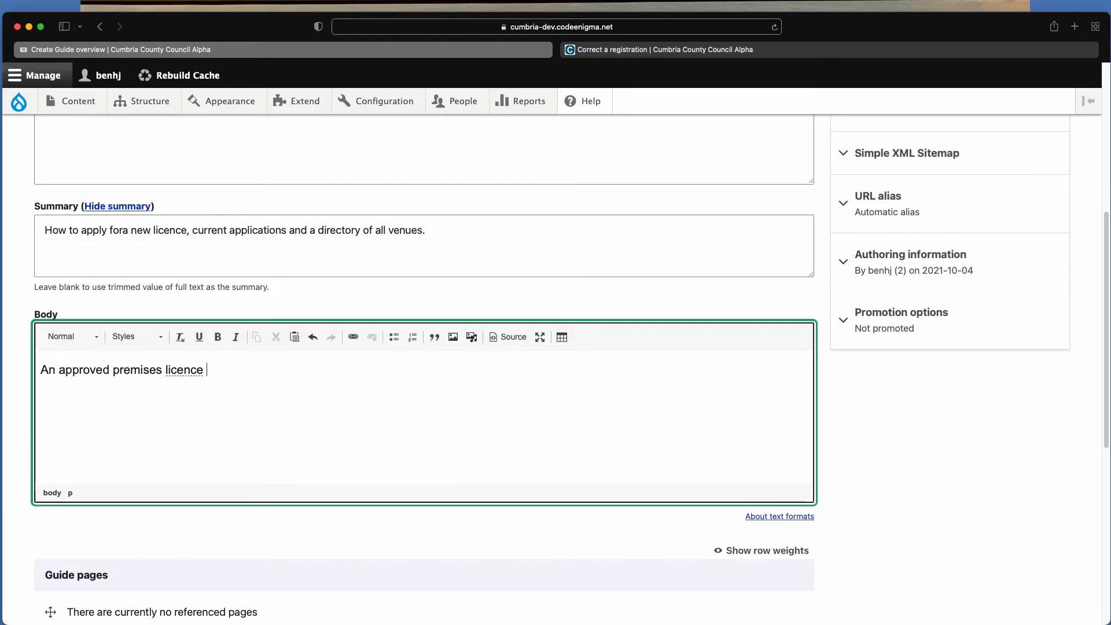
{"action": "type", "text": "is available to anyone"}
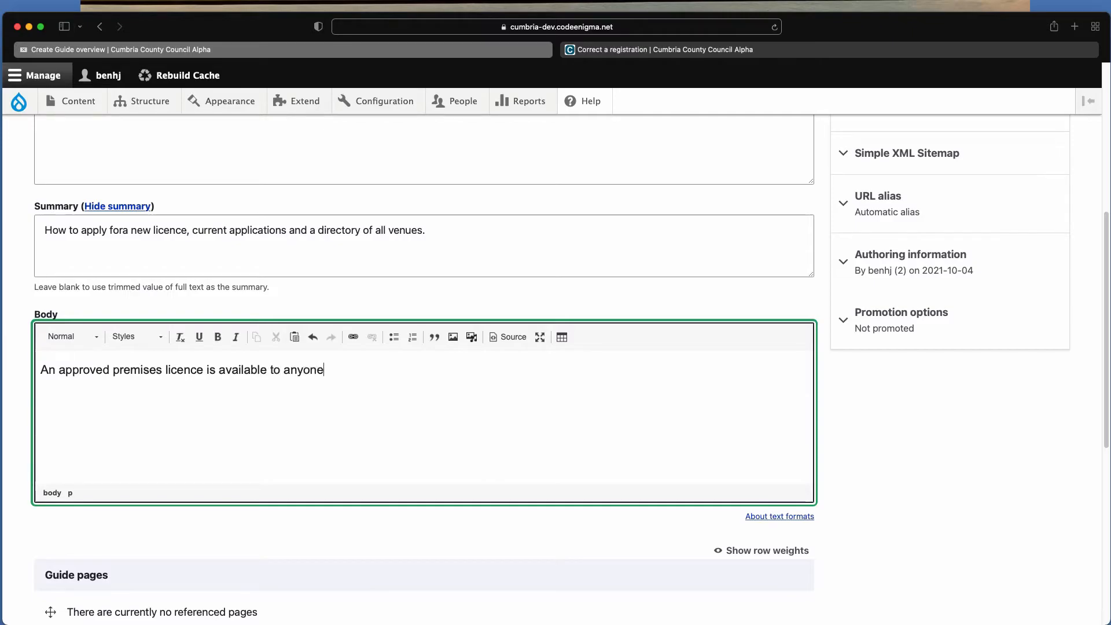
{"action": "type", "text": " with a venue that would ike "}
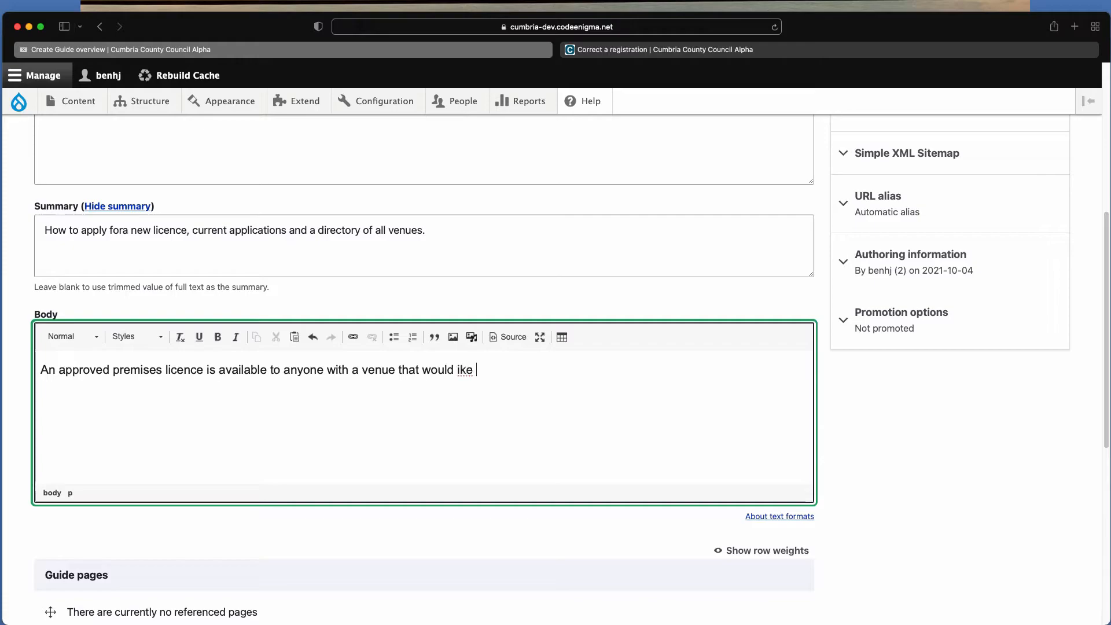
{"action": "type", "text": "it to hold cer"}
{"action": "type", "text": "emonies such a"}
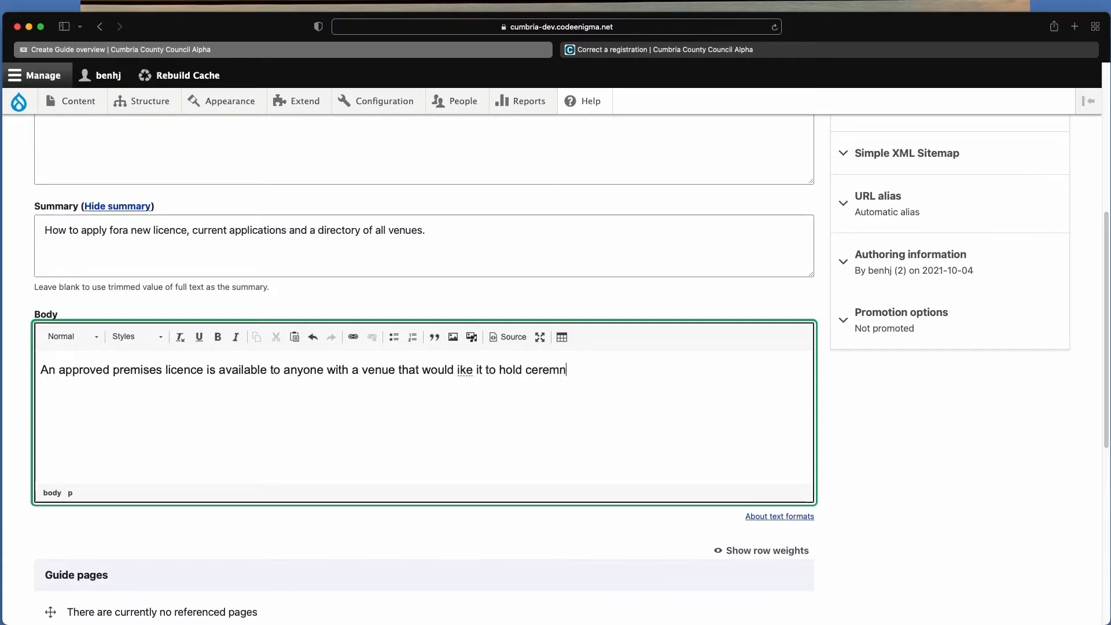
{"action": "type", "text": "s weddings or c"}
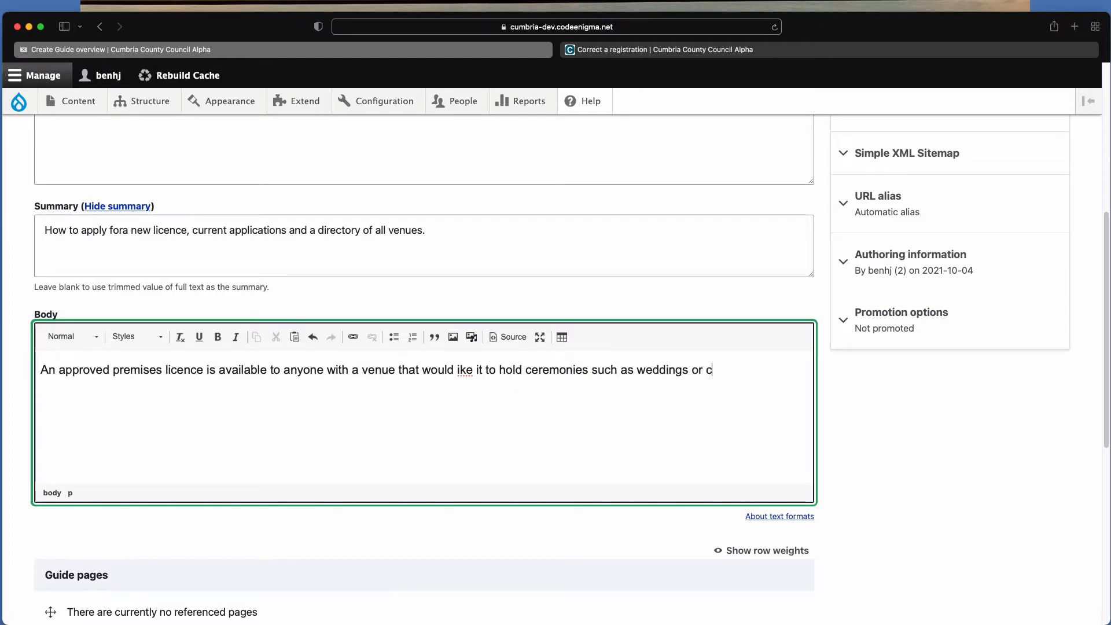
{"action": "type", "text": "ivil partnerships."}
Add a second body paragraph: "You can comment on or object to any current applications. You can also view a list of all licenced venues in Cumbria,"
{"action": "key", "text": "Return"}
{"action": "type", "text": "You can"}
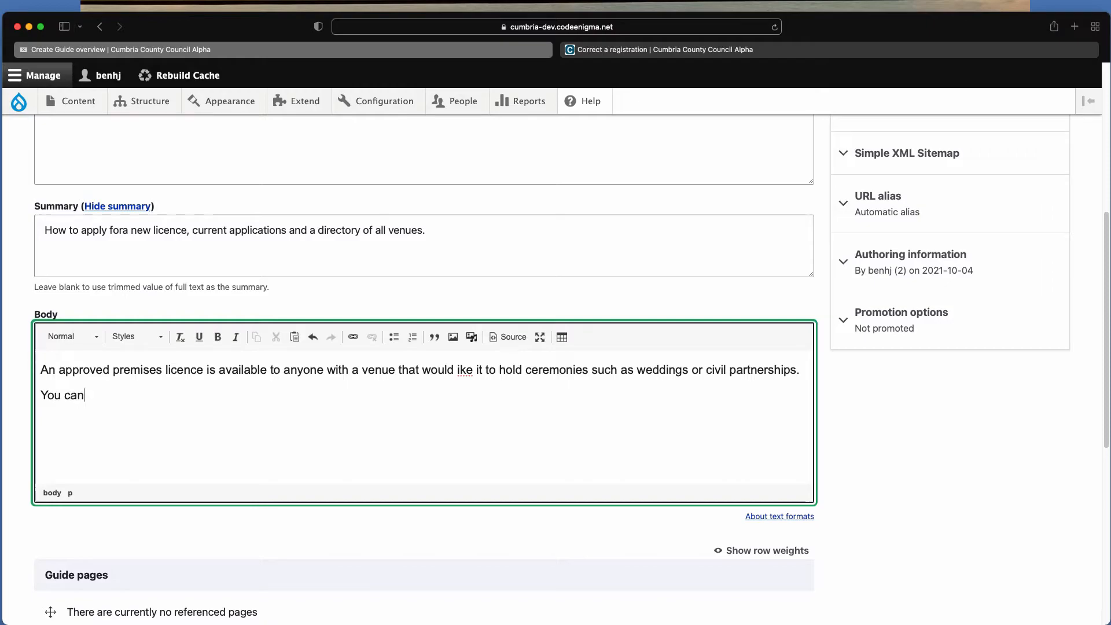
{"action": "type", "text": " comment on or object to any cu"}
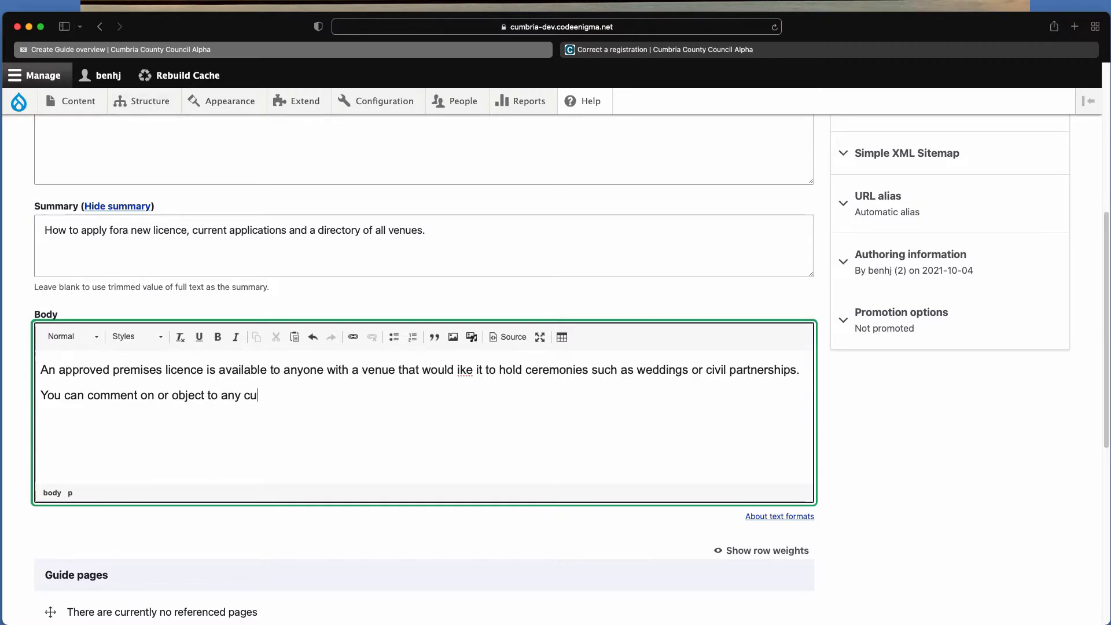
{"action": "type", "text": "rrent applications"}
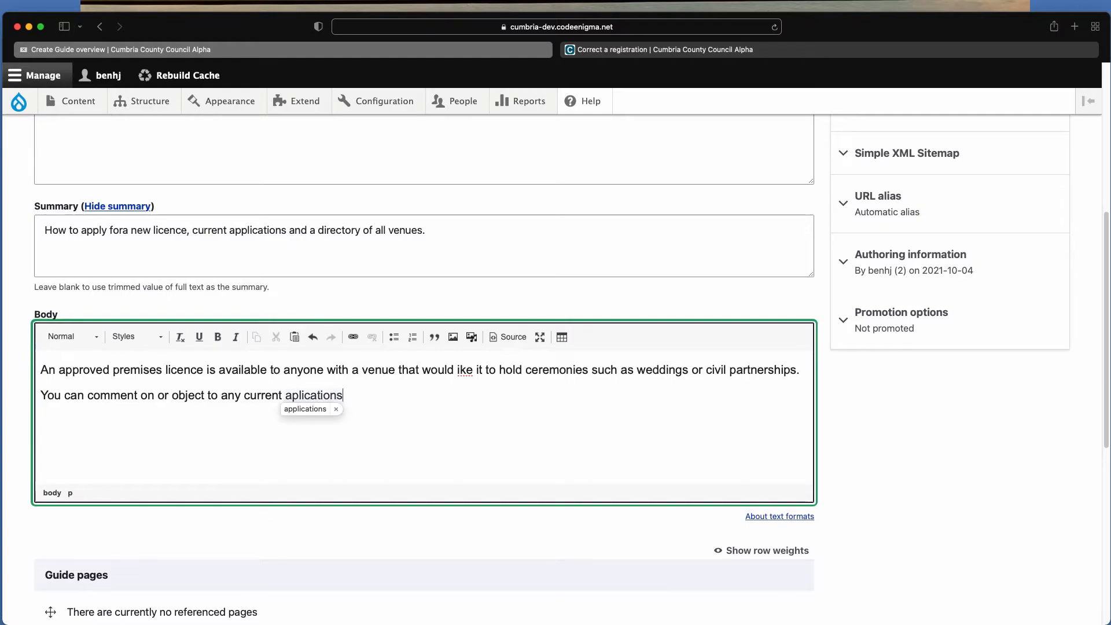
{"action": "type", "text": ". T="}
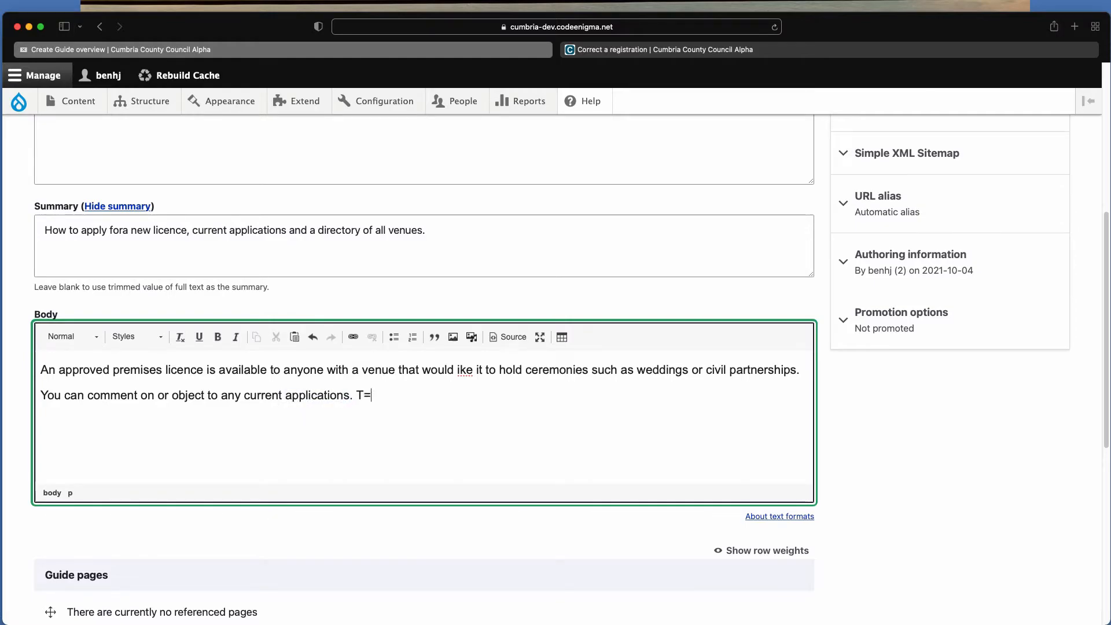
{"action": "key", "text": "BackSpace"}
{"action": "key", "text": "BackSpace"}
{"action": "type", "text": "You can also view a list of all li"}
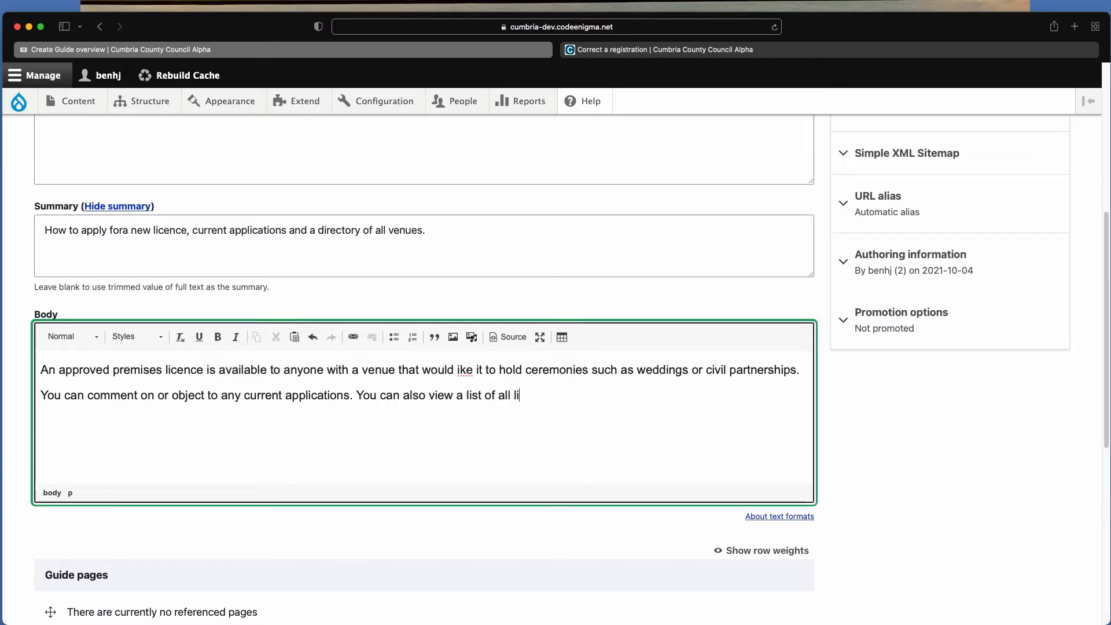
{"action": "type", "text": "cenced venues in C"}
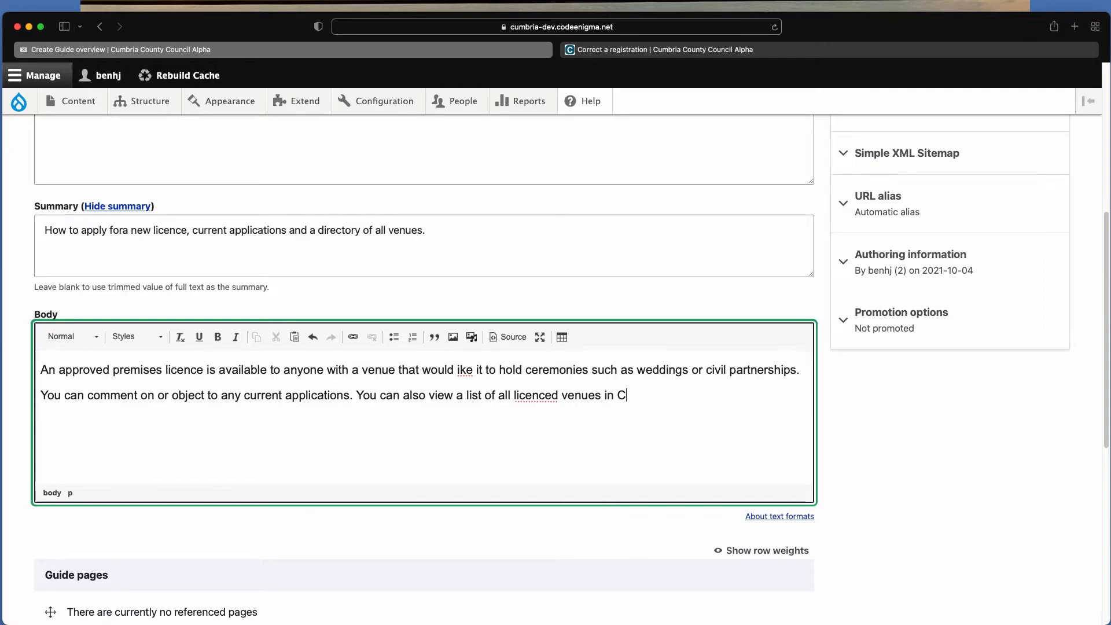
{"action": "type", "text": "umbria,"}
Correct "ike" to "like" in the first body paragraph and look over the Guide pages, Topic terms and Services: Parent fields
{"action": "left_click", "coordinate": [459, 370]}
{"action": "type", "text": "l"}
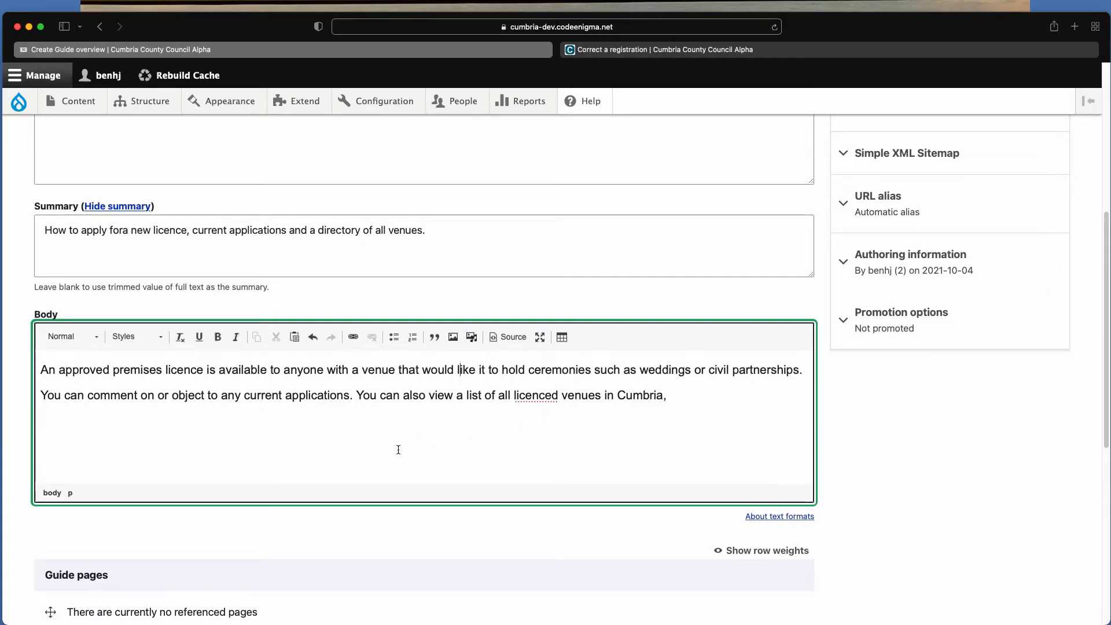
{"action": "scroll", "coordinate": [398, 450], "scroll_direction": "down", "scroll_amount": 8}
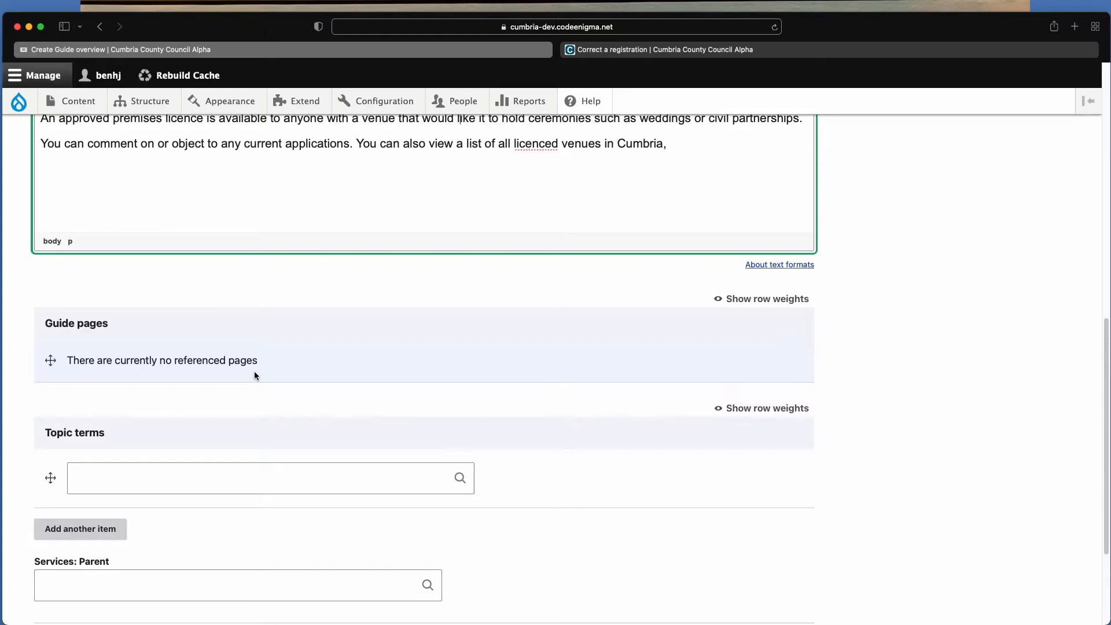
{"action": "scroll", "coordinate": [255, 373], "scroll_direction": "down", "scroll_amount": 2}
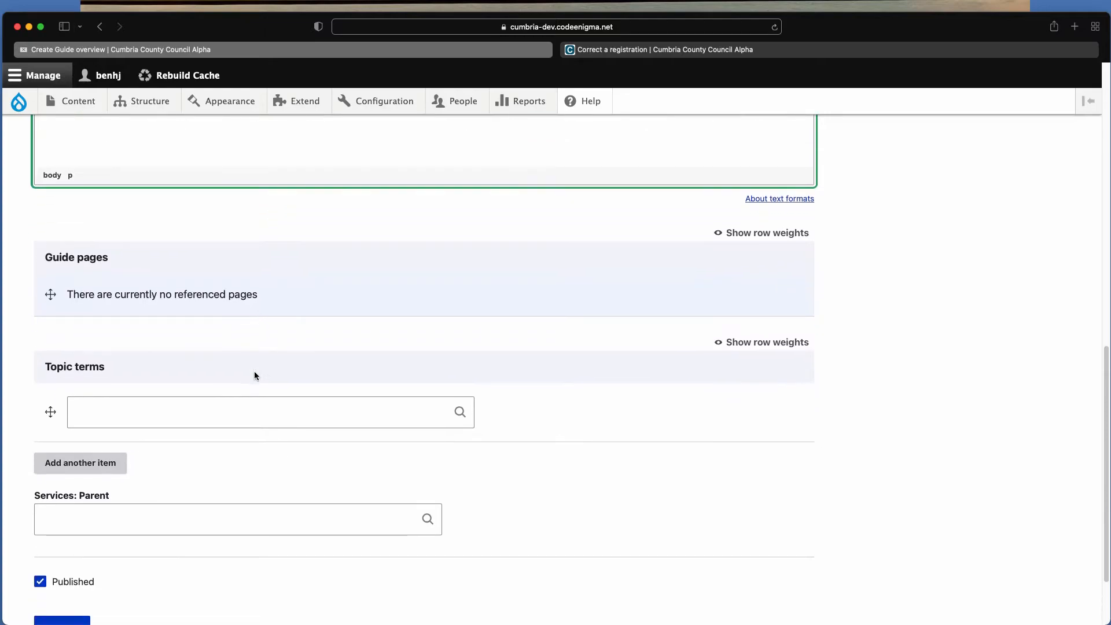
Check the breadcrumb of the Correct a registration guide and set Services: Parent to "Births, deaths, marriages and ceremonies"
{"action": "scroll", "coordinate": [254, 375], "scroll_direction": "down", "scroll_amount": 2}
{"action": "left_click", "coordinate": [83, 445]}
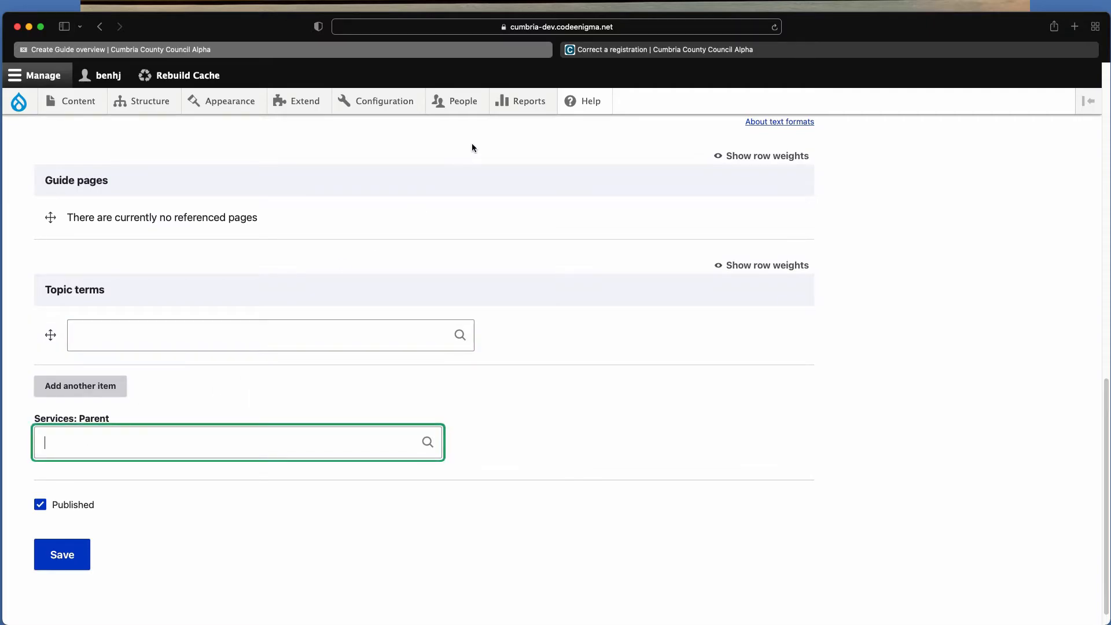
{"action": "left_click", "coordinate": [647, 50]}
{"action": "scroll", "coordinate": [509, 241], "scroll_direction": "up", "scroll_amount": 10}
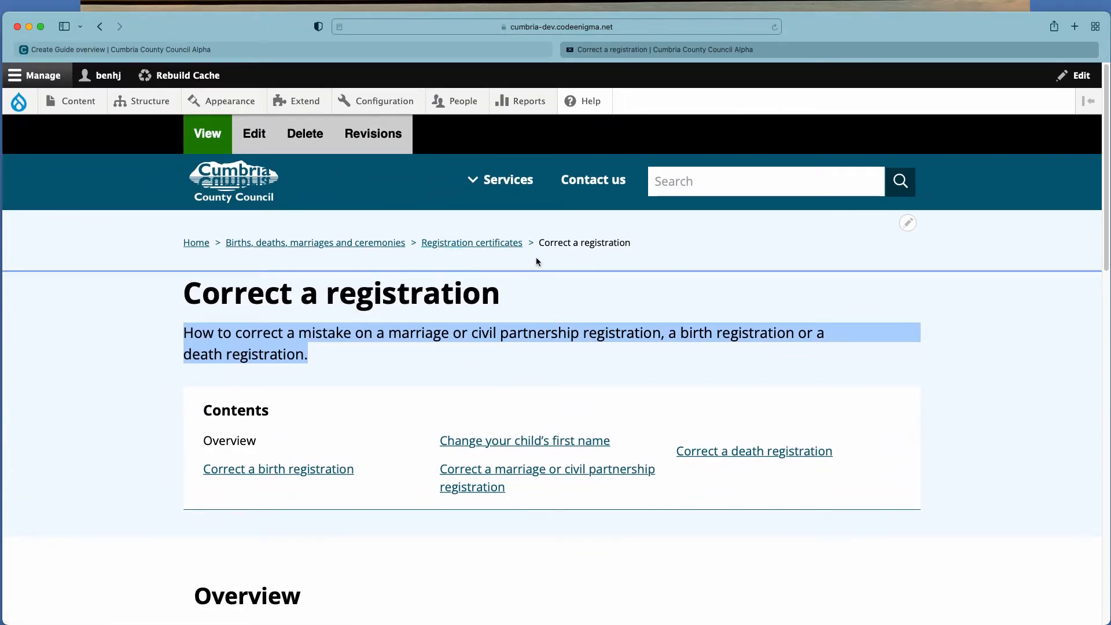
{"action": "left_click", "coordinate": [568, 255]}
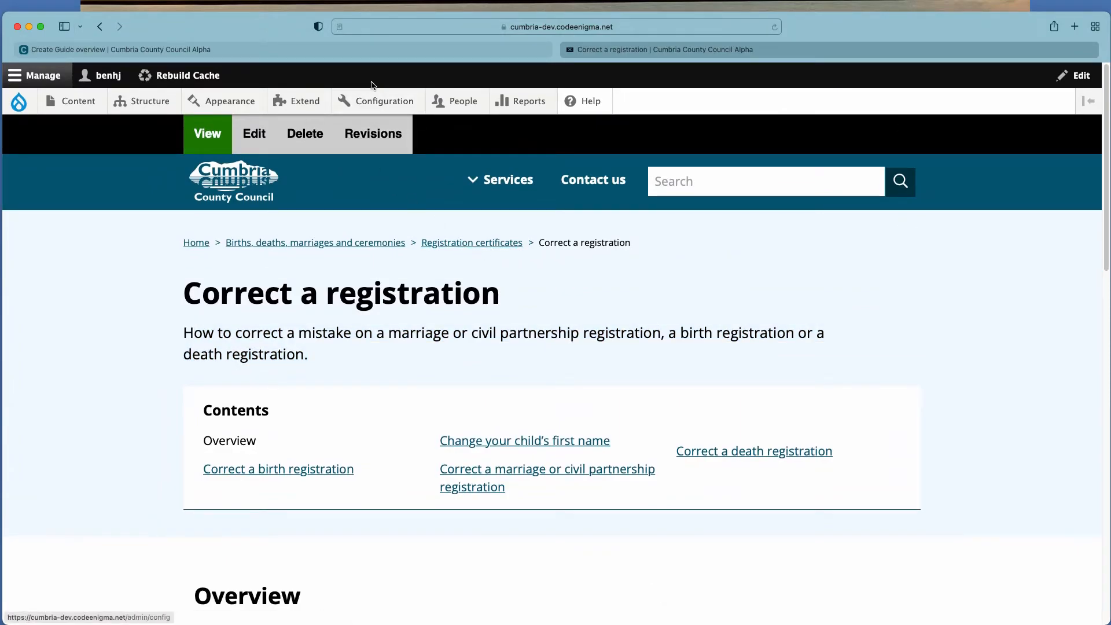
{"action": "left_click", "coordinate": [298, 50]}
{"action": "left_click", "coordinate": [397, 430]}
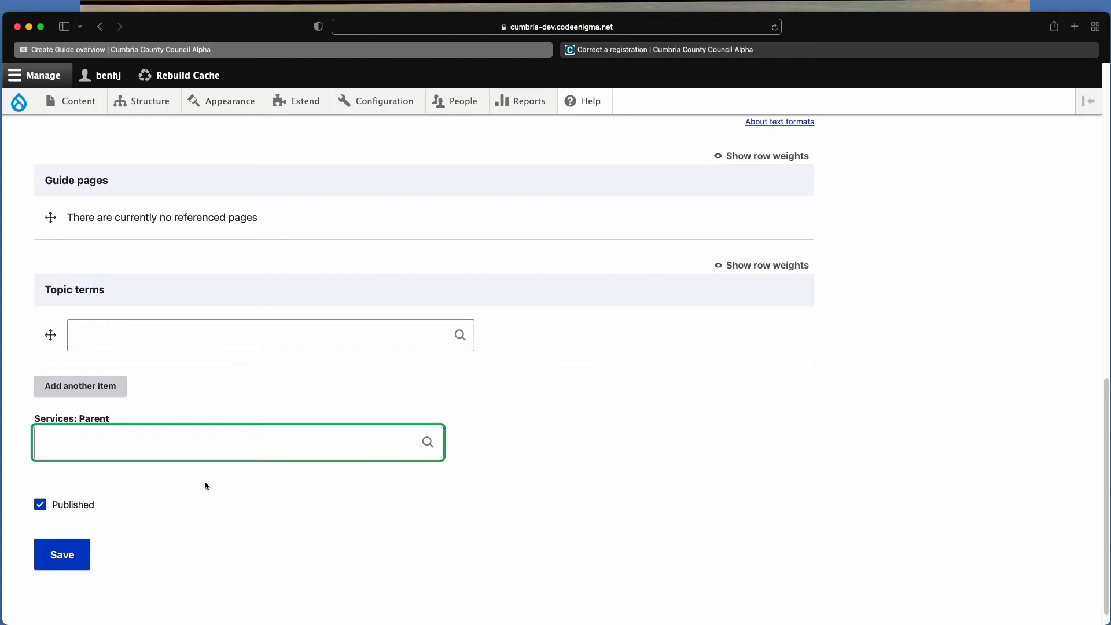
{"action": "type", "text": "births"}
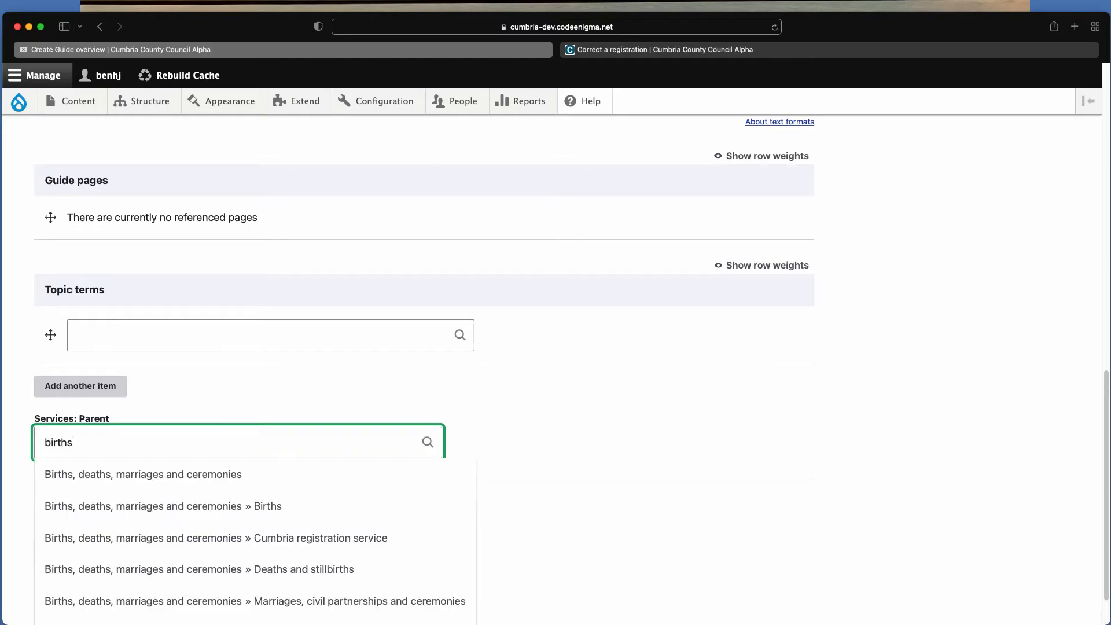
{"action": "left_click", "coordinate": [183, 480]}
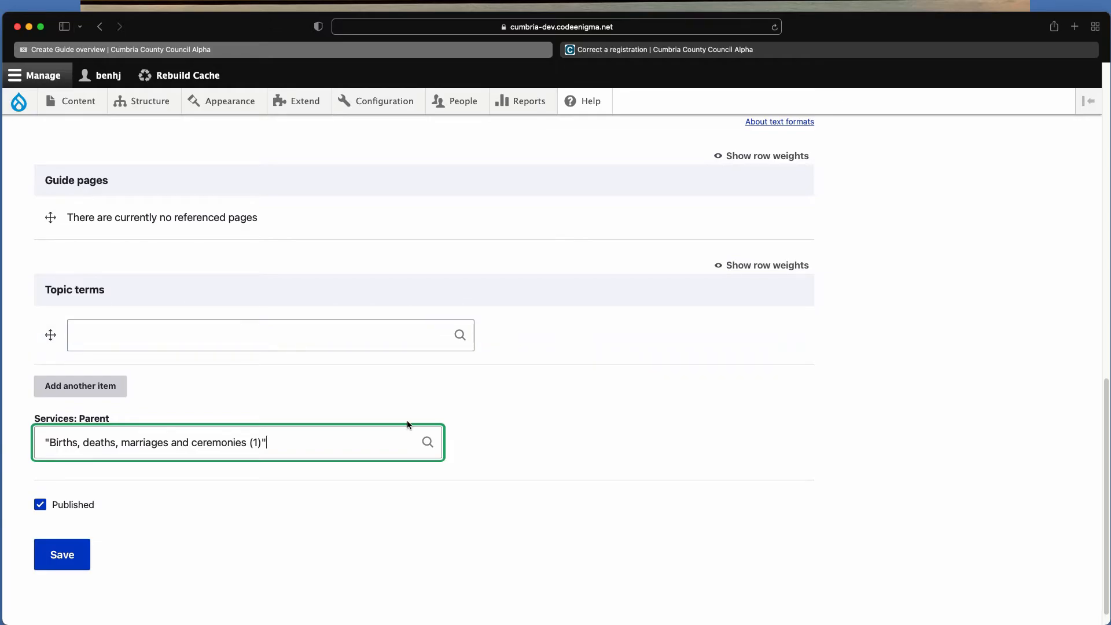
Review the guide overview form, save it as unpublished and look over the resulting Approved premises licences page
{"action": "scroll", "coordinate": [499, 354], "scroll_direction": "up", "scroll_amount": 20}
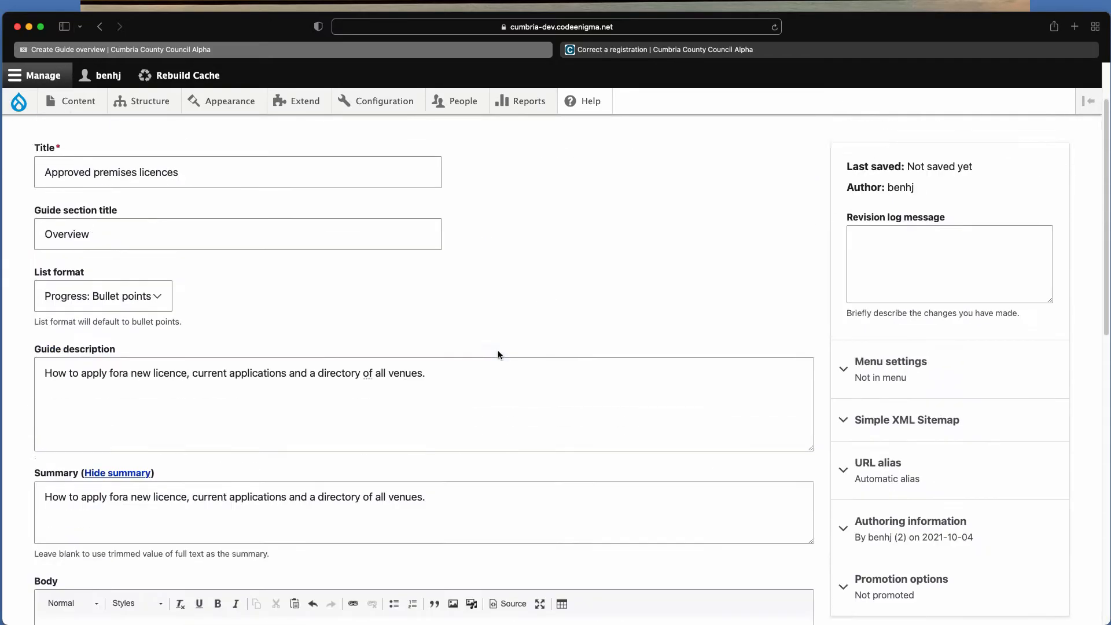
{"action": "left_click", "coordinate": [890, 318]}
{"action": "scroll", "coordinate": [882, 353], "scroll_direction": "down", "scroll_amount": 5}
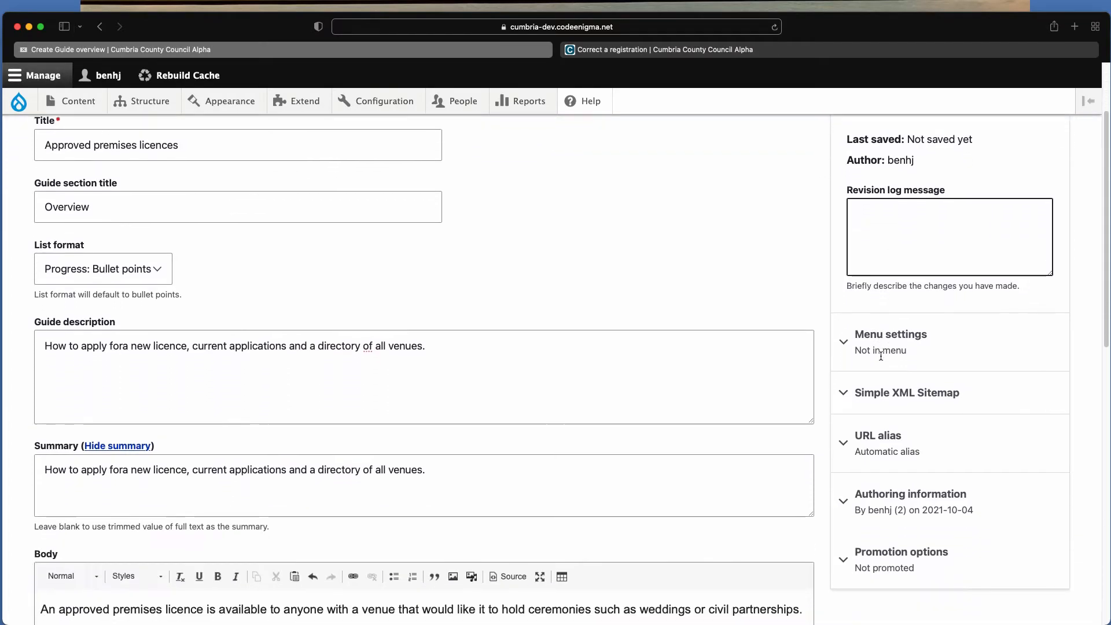
{"action": "scroll", "coordinate": [881, 355], "scroll_direction": "down", "scroll_amount": 2}
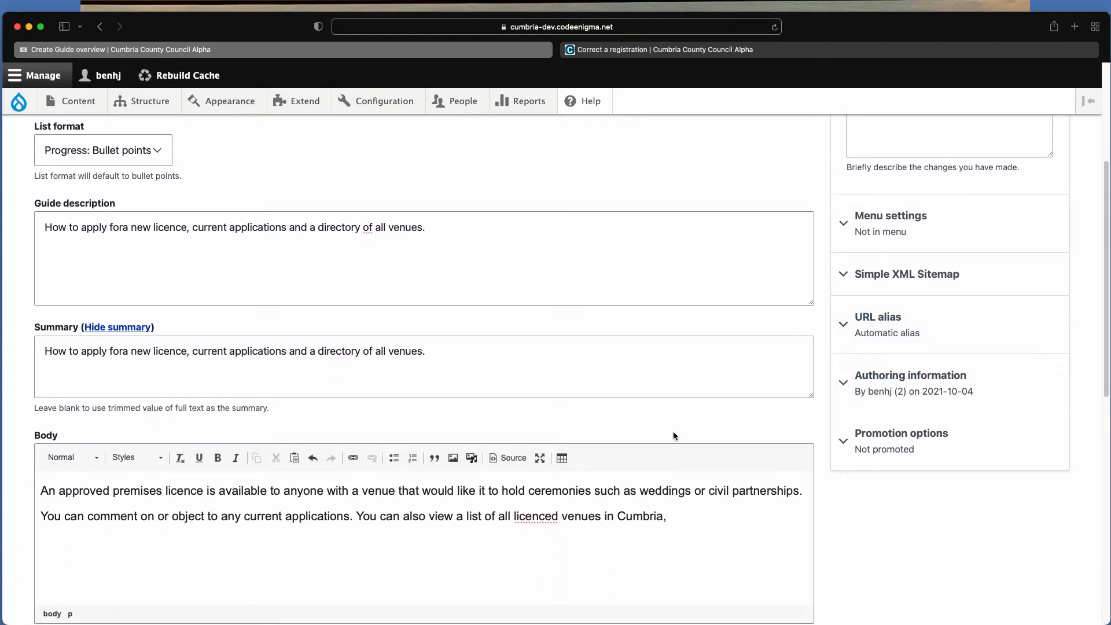
{"action": "scroll", "coordinate": [673, 435], "scroll_direction": "down", "scroll_amount": 10}
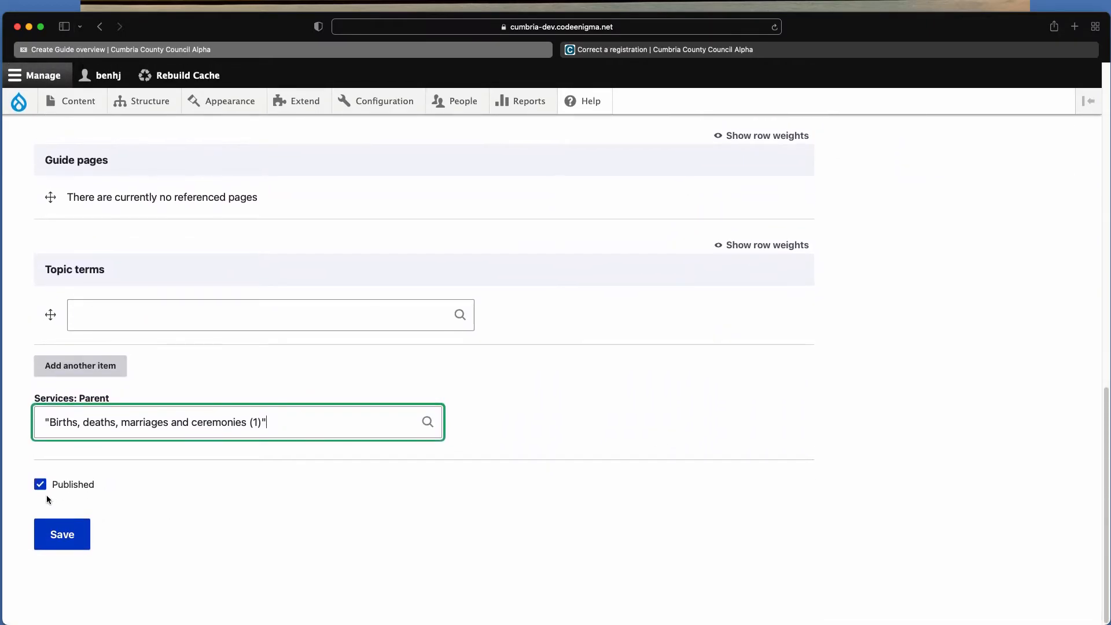
{"action": "left_click", "coordinate": [41, 485]}
{"action": "left_click", "coordinate": [63, 536]}
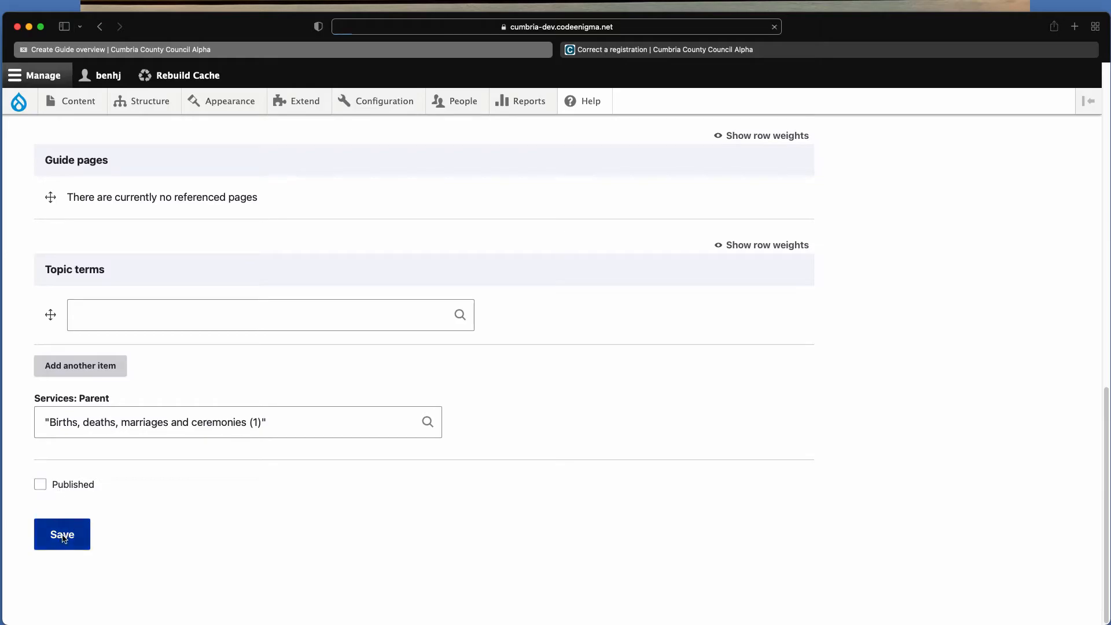
{"action": "scroll", "coordinate": [402, 461], "scroll_direction": "down", "scroll_amount": 4}
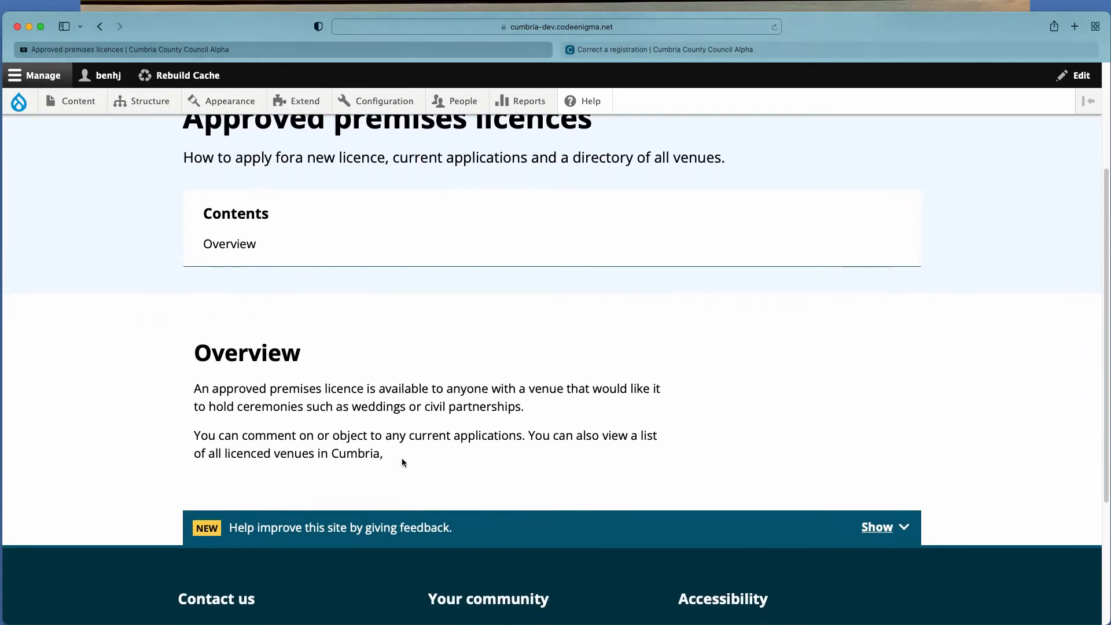
{"action": "scroll", "coordinate": [401, 461], "scroll_direction": "up", "scroll_amount": 5}
Create a new Guide page and title it "How to apply for an approved premises licence"
{"action": "mouse_move", "coordinate": [78, 102]}
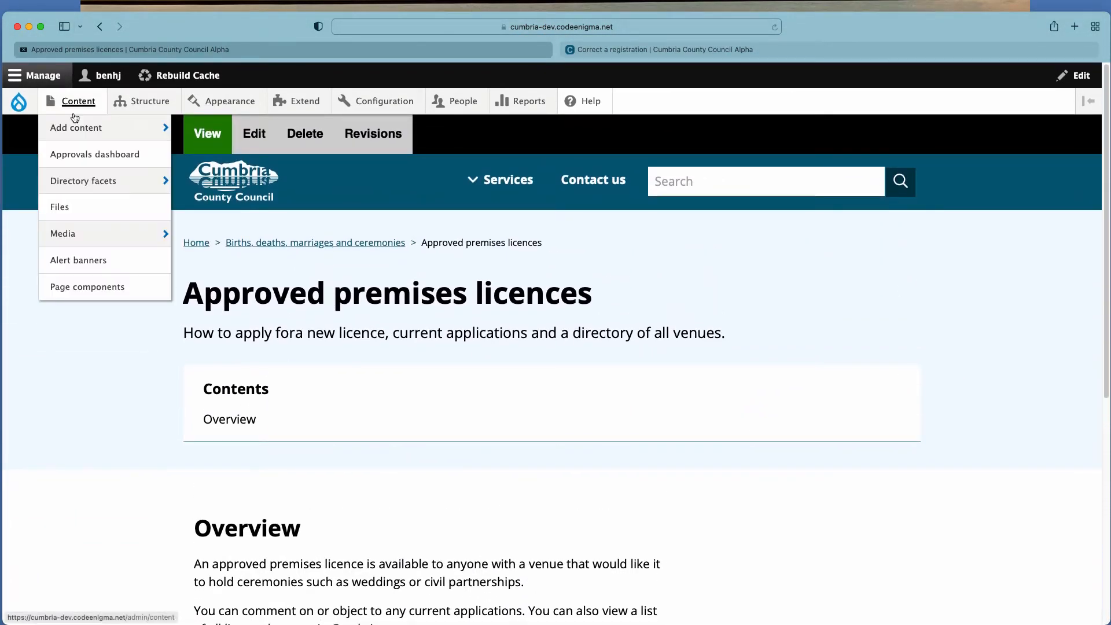
{"action": "mouse_move", "coordinate": [74, 128]}
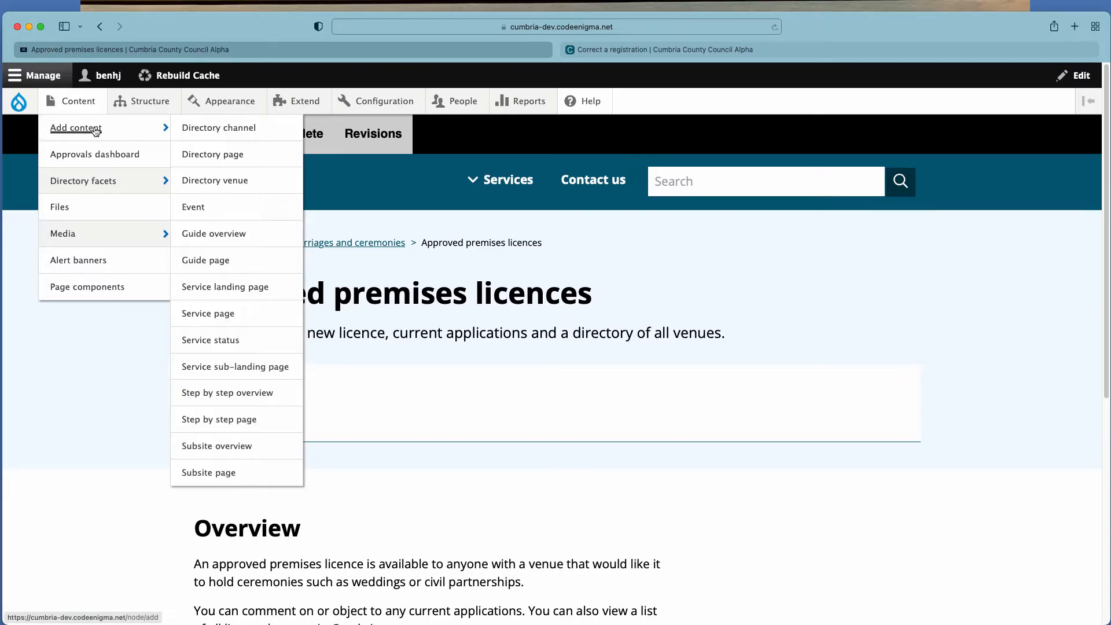
{"action": "left_click", "coordinate": [219, 261]}
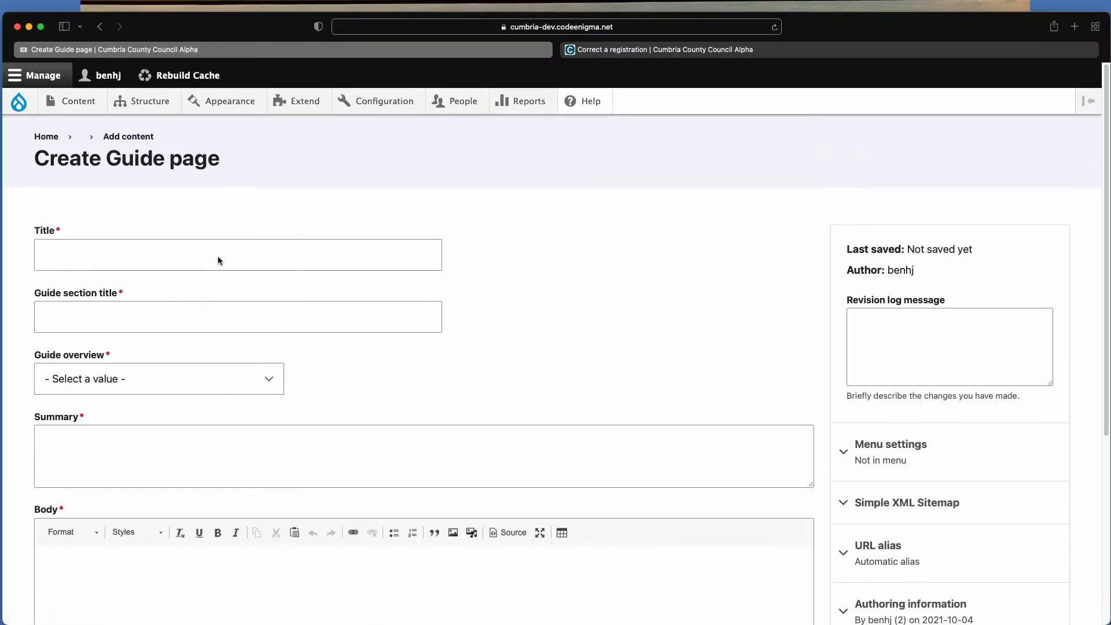
{"action": "left_click", "coordinate": [218, 260]}
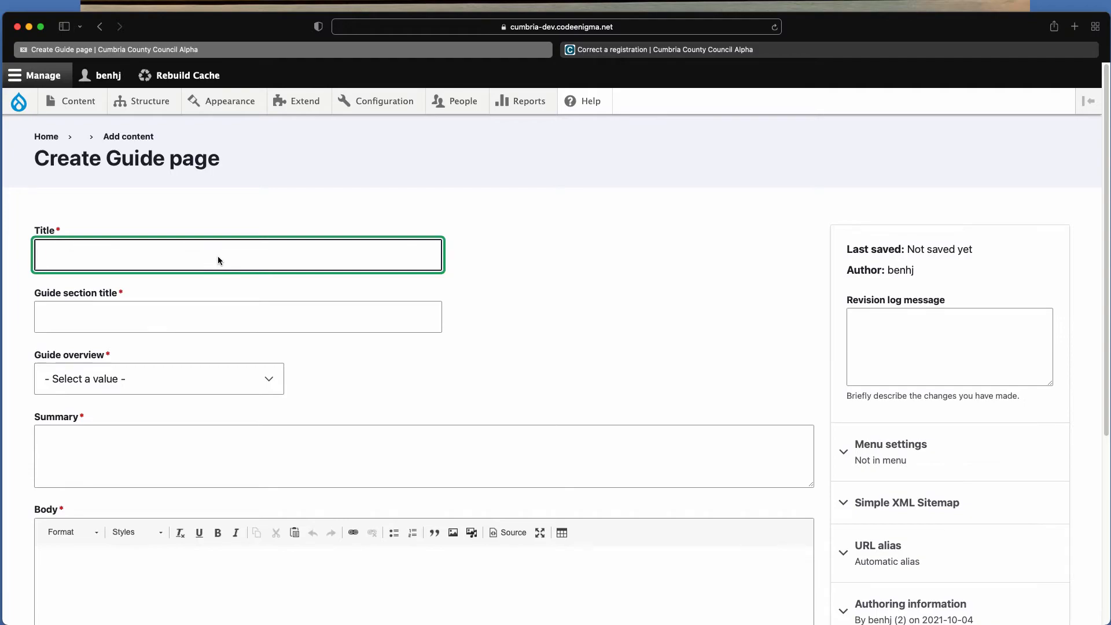
{"action": "type", "text": "How"}
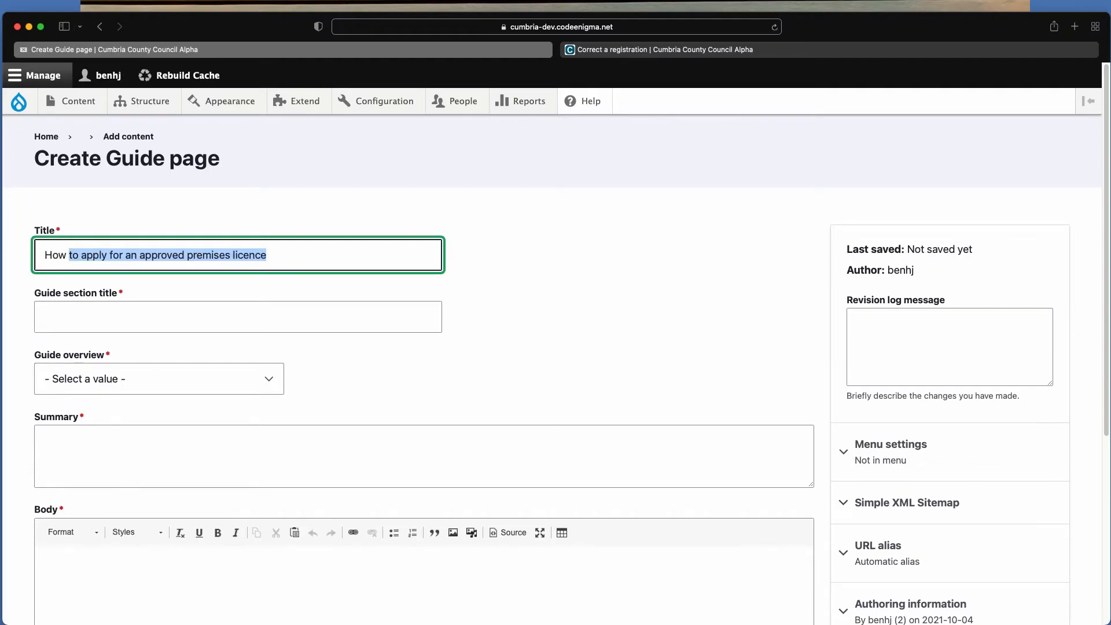
Check the section titles in the Correct a registration guide's contents and set the new page's guide section title to "How to apply"
{"action": "left_click", "coordinate": [151, 323]}
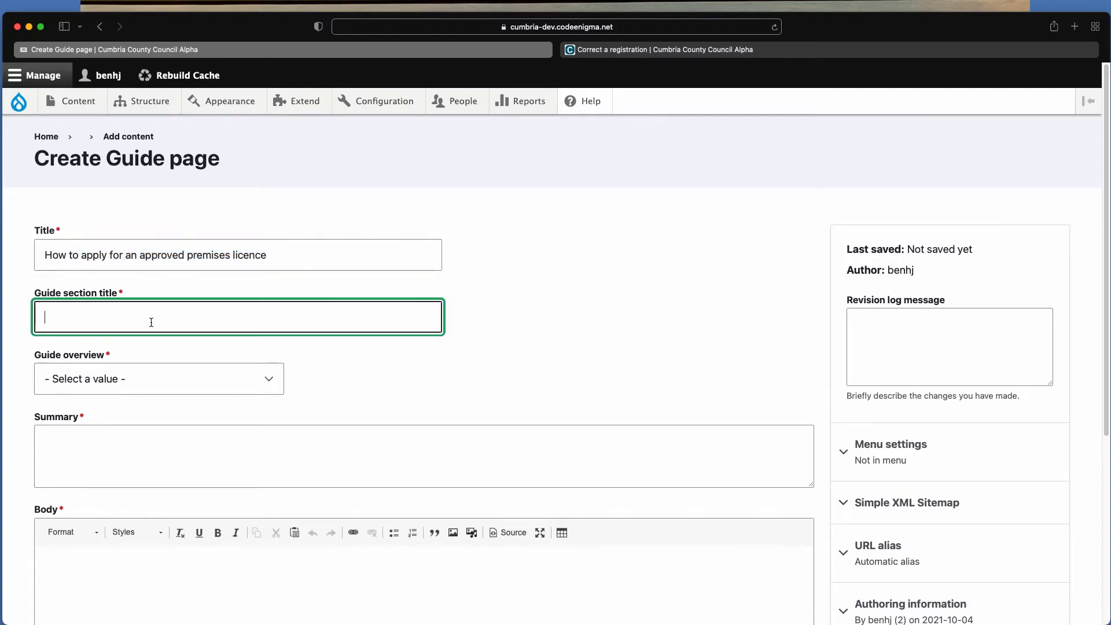
{"action": "left_click", "coordinate": [619, 52]}
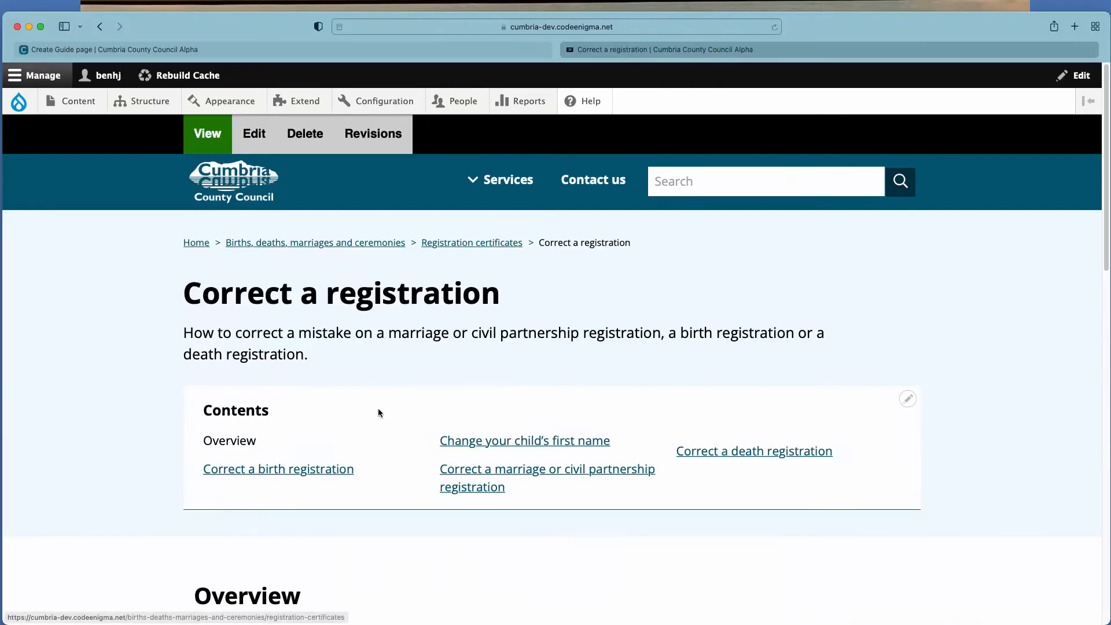
{"action": "left_click_drag", "start_coordinate": [364, 474], "coordinate": [300, 472]}
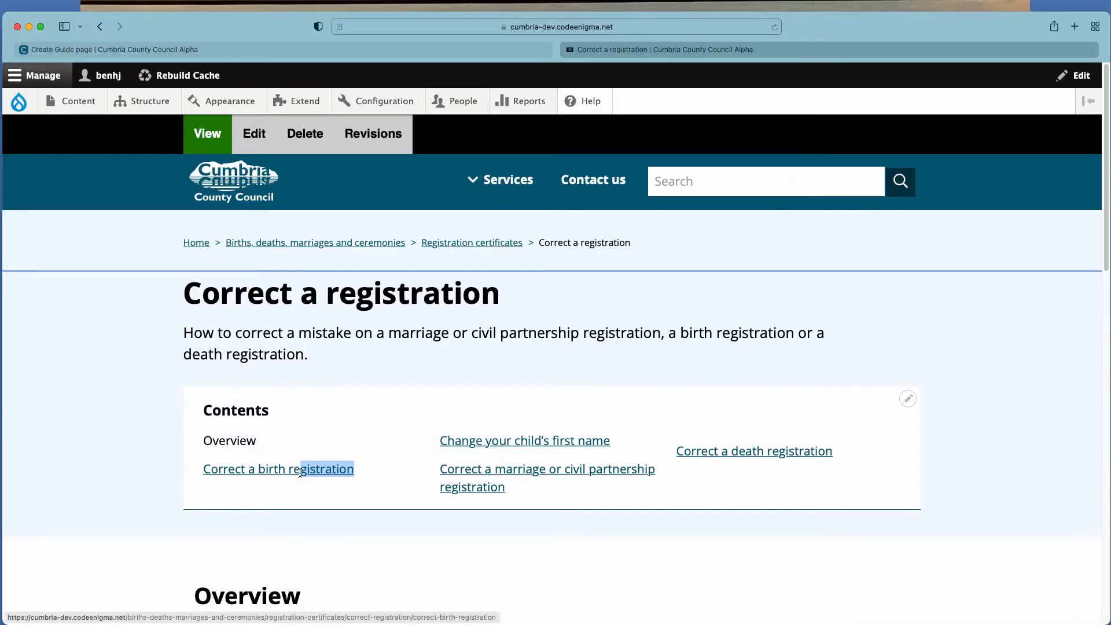
{"action": "left_click", "coordinate": [471, 440]}
{"action": "scroll", "coordinate": [470, 439], "scroll_direction": "down", "scroll_amount": 2}
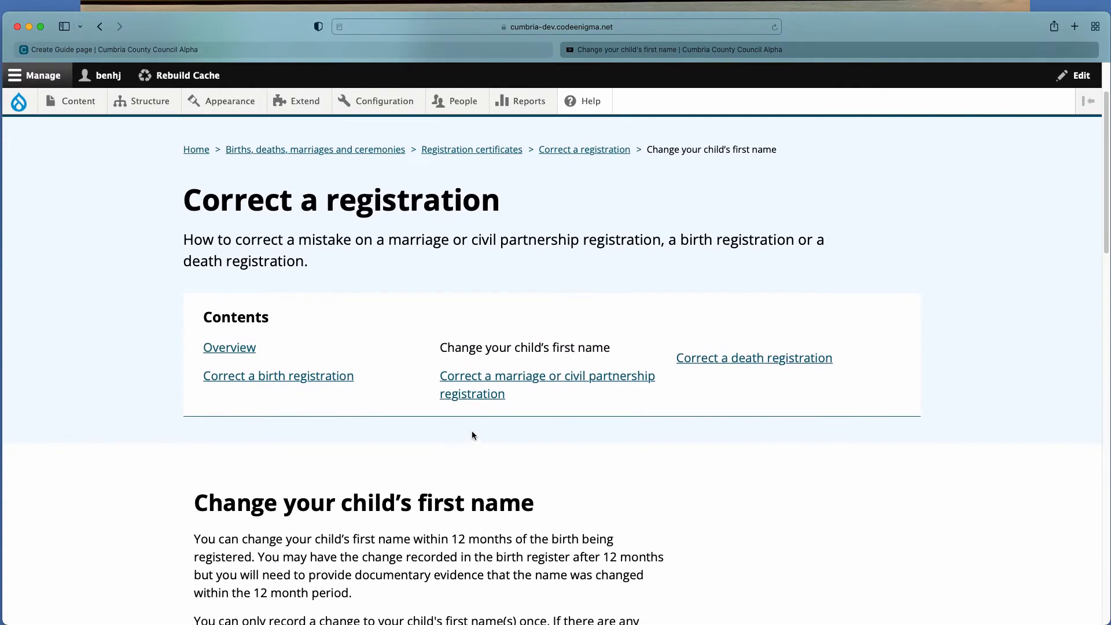
{"action": "left_click", "coordinate": [374, 50]}
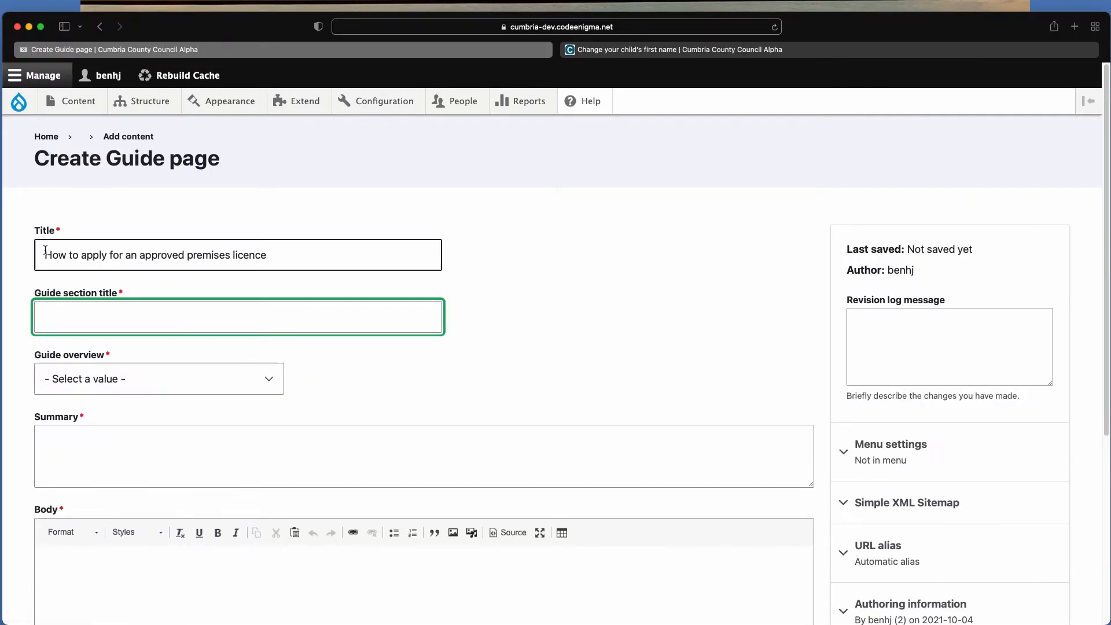
{"action": "type", "text": "Ho"}
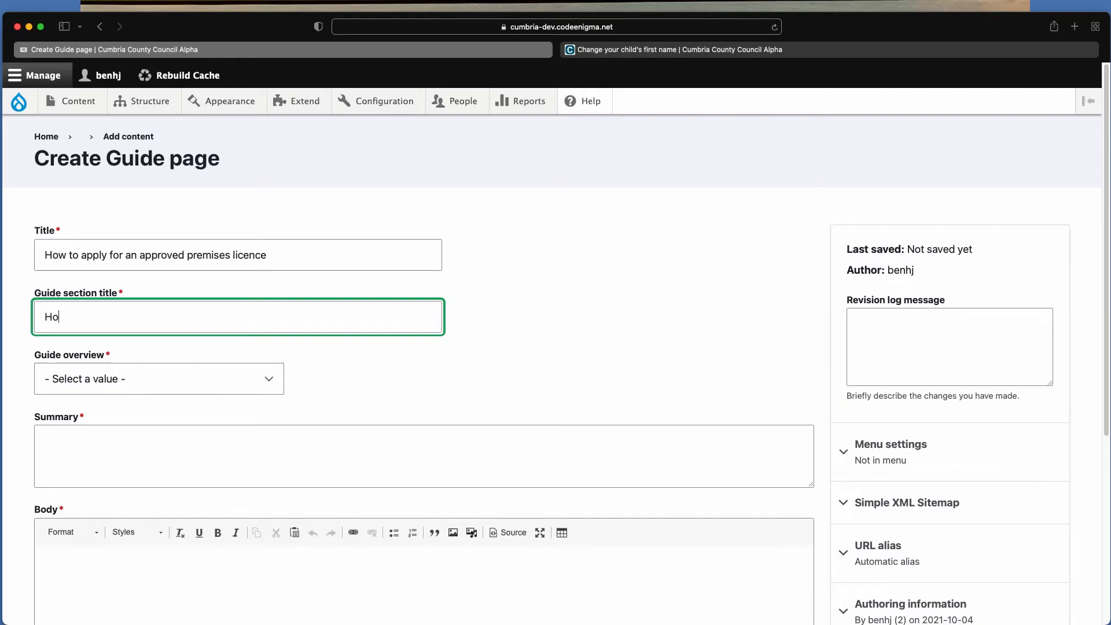
{"action": "type", "text": "w to apply"}
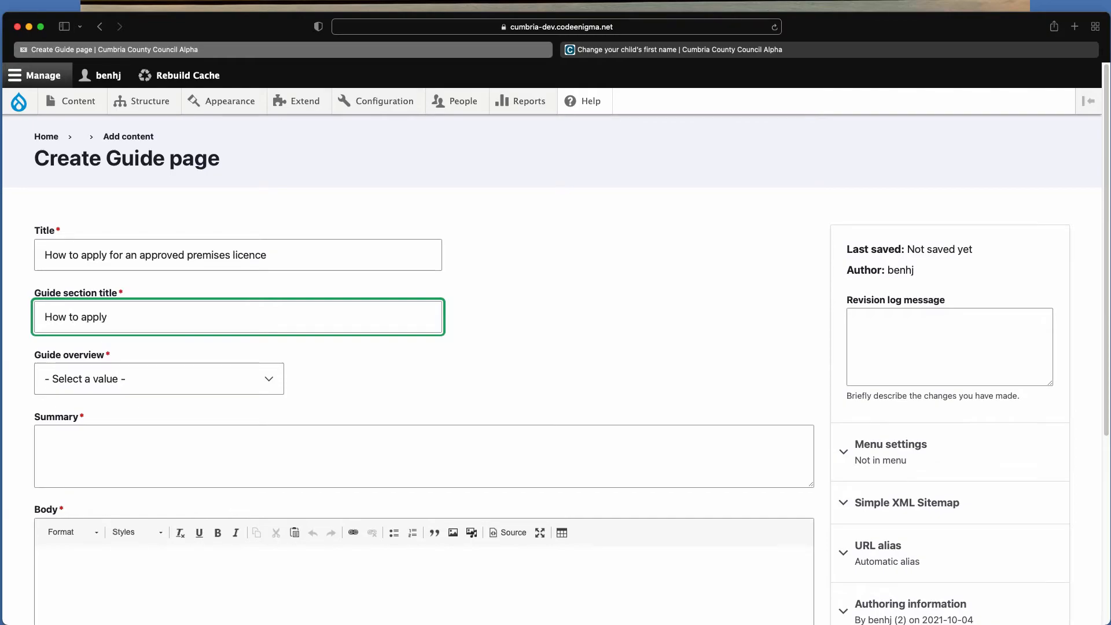
Assign the page to the last-listed "Approved premises licences" guide overview
{"action": "left_click", "coordinate": [97, 378]}
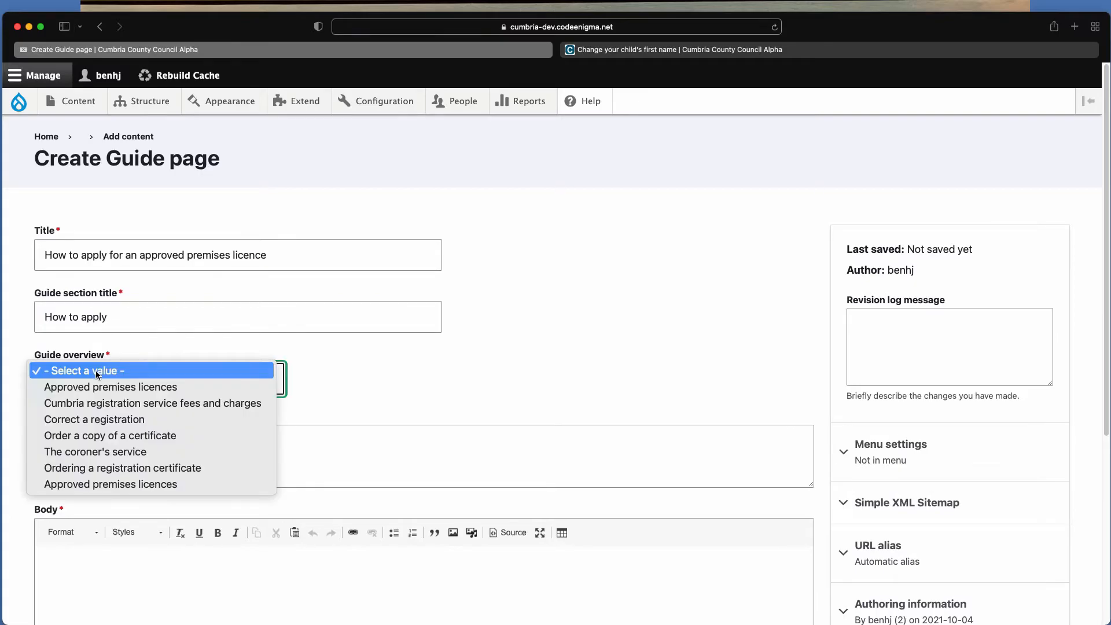
{"action": "left_click", "coordinate": [56, 486]}
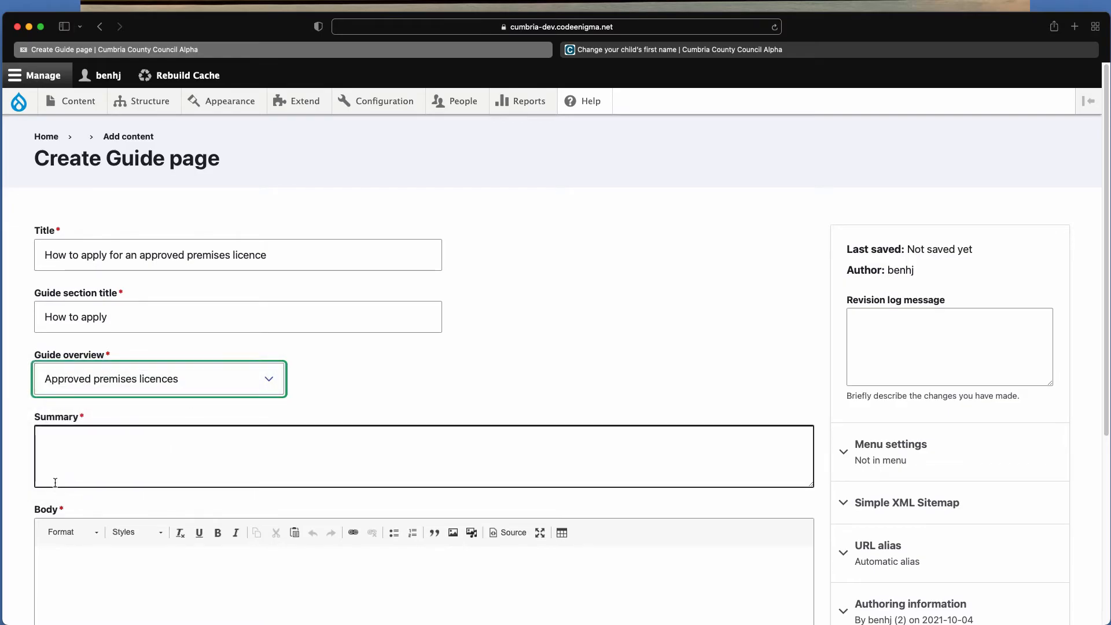
{"action": "scroll", "coordinate": [296, 326], "scroll_direction": "down", "scroll_amount": 2}
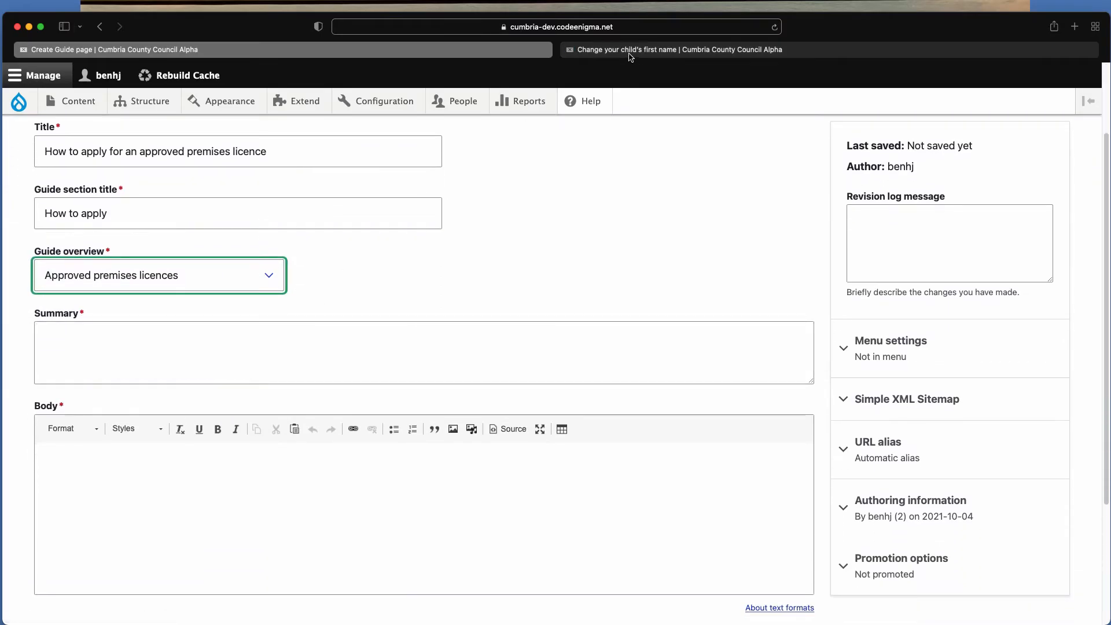
Check the model guide and write the summary: "How to apply for a new premises licence and how to comment or object to an application."
{"action": "left_click", "coordinate": [636, 49]}
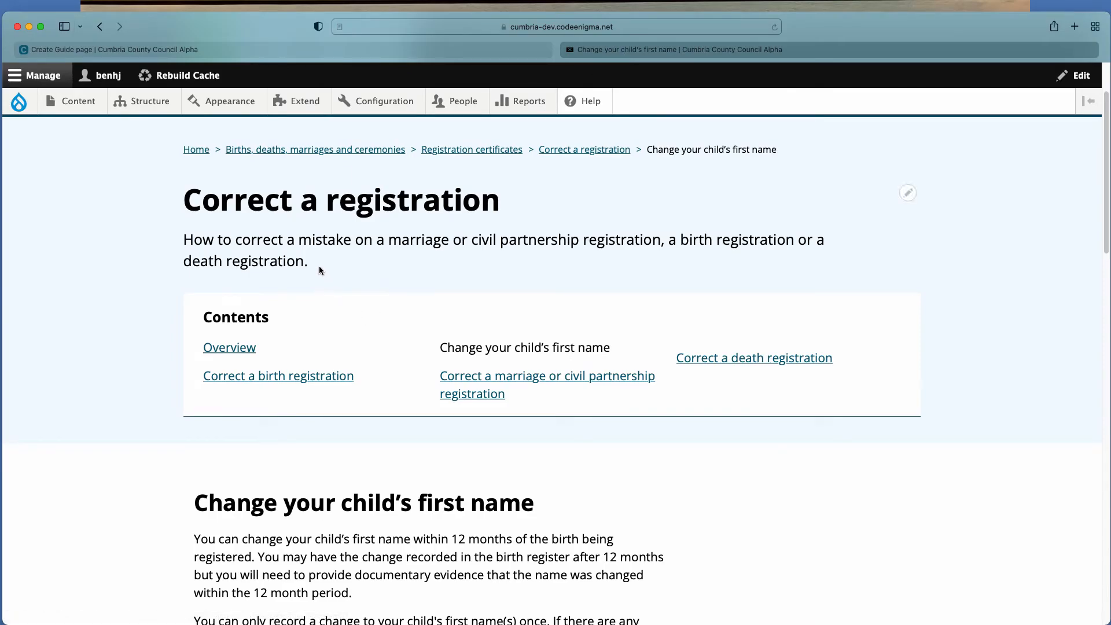
{"action": "left_click_drag", "start_coordinate": [317, 270], "coordinate": [184, 239]}
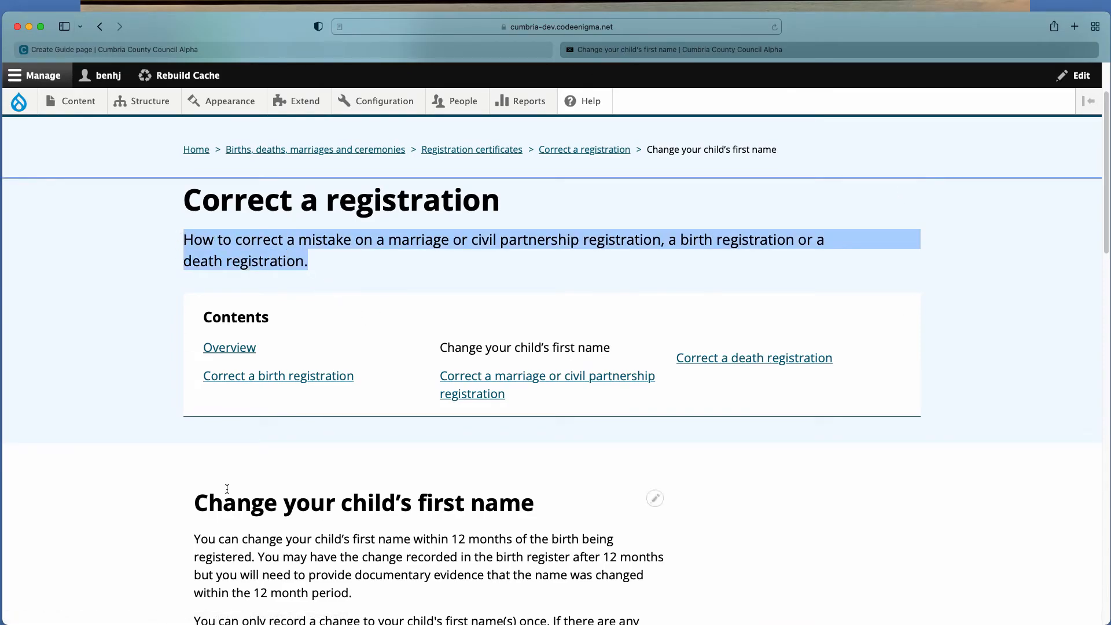
{"action": "scroll", "coordinate": [227, 489], "scroll_direction": "down", "scroll_amount": 10}
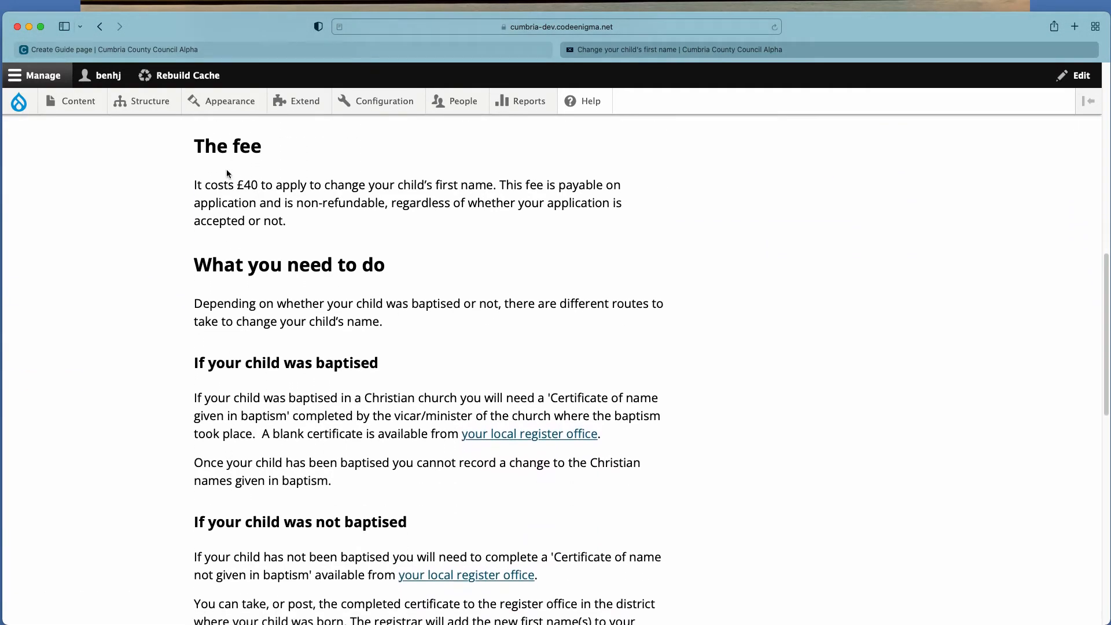
{"action": "left_click", "coordinate": [187, 50]}
{"action": "left_click", "coordinate": [89, 350]}
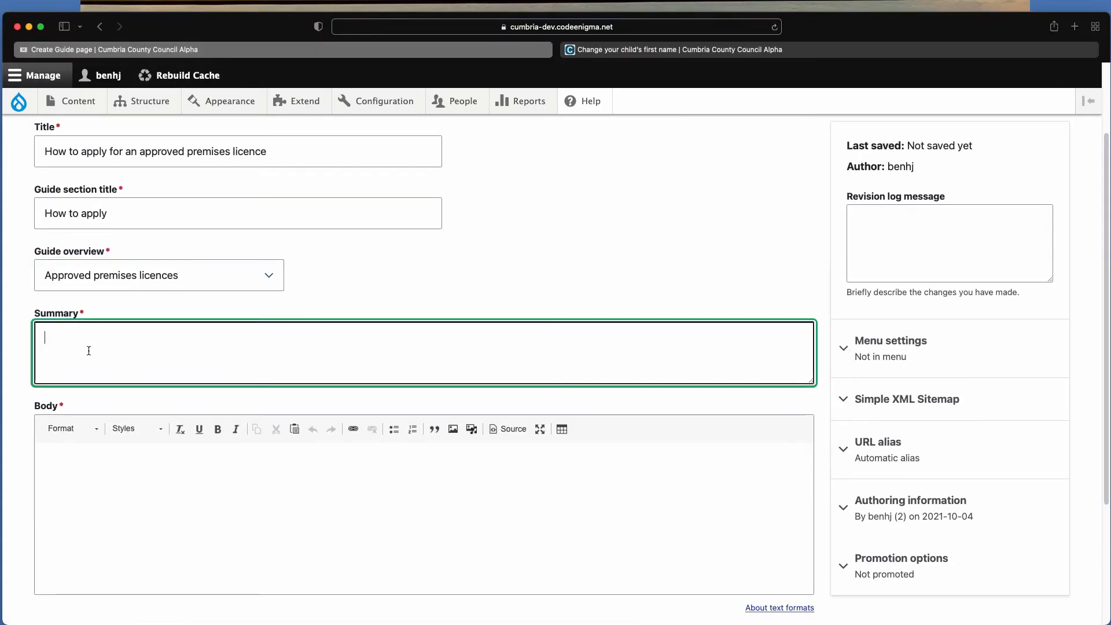
{"action": "type", "text": "How to apply for a new premises licence"}
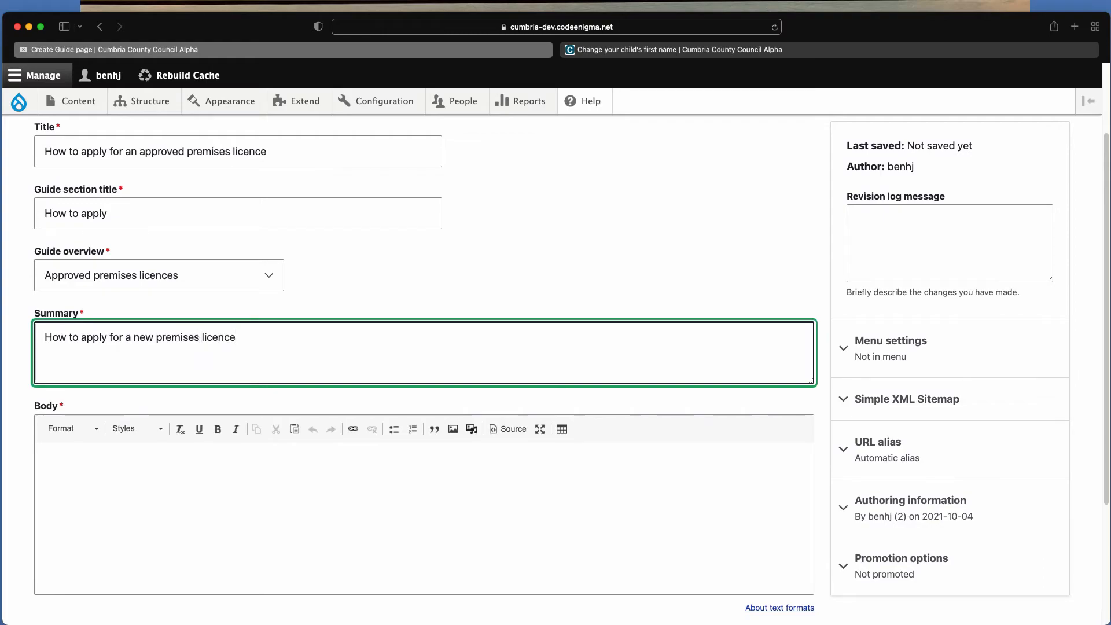
{"action": "type", "text": " and how to comment or "}
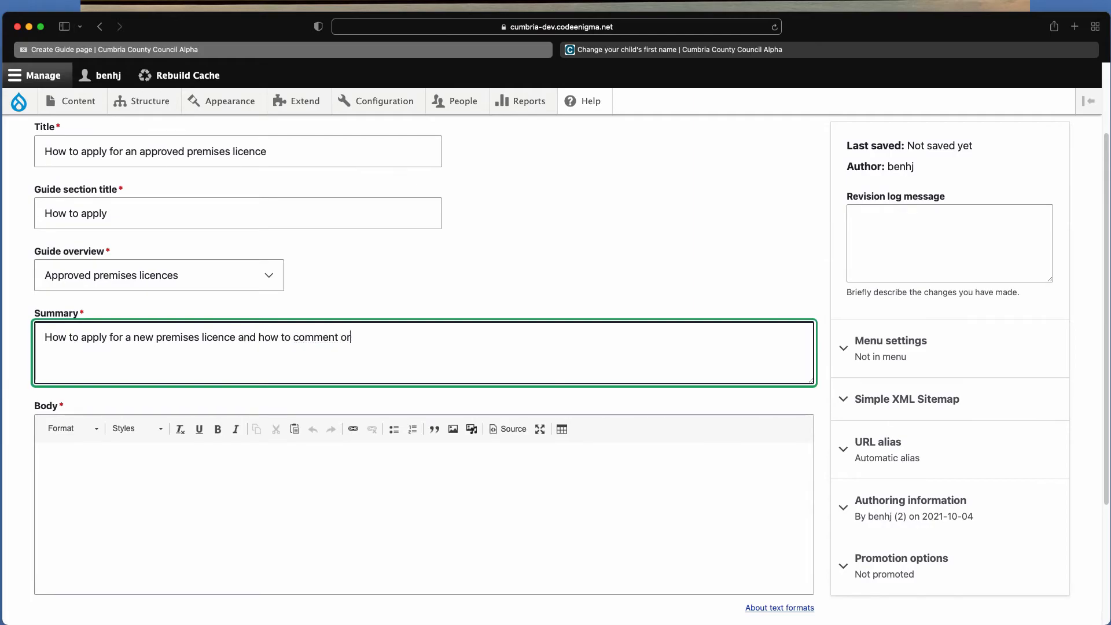
{"action": "type", "text": "object to an application."}
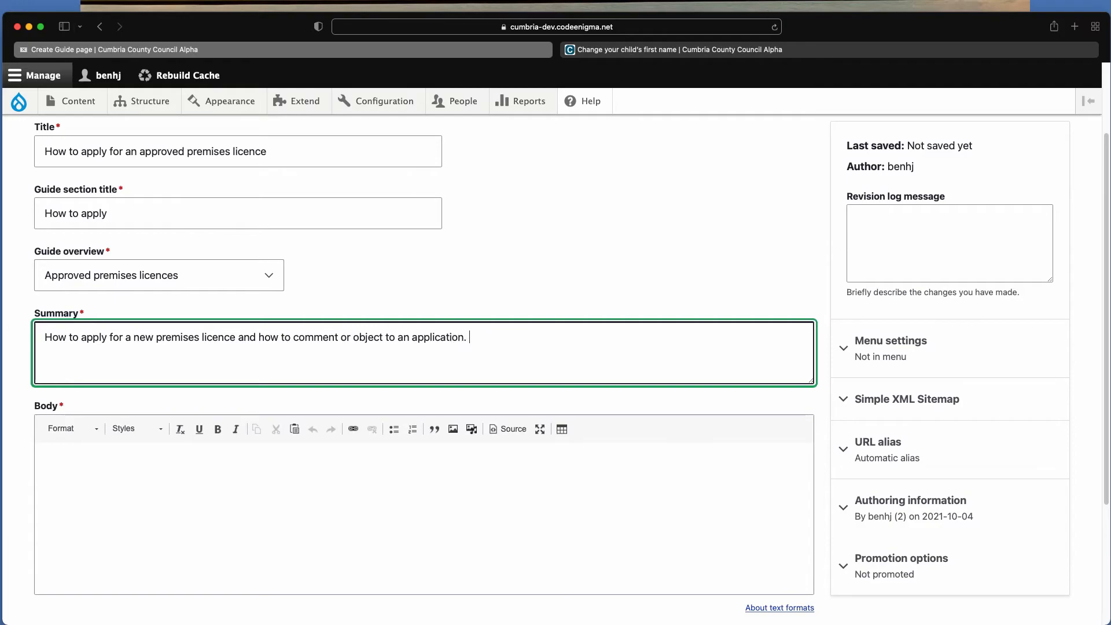
Enter "Body." as the guide page's body text and save the page unpublished
{"action": "left_click", "coordinate": [116, 490]}
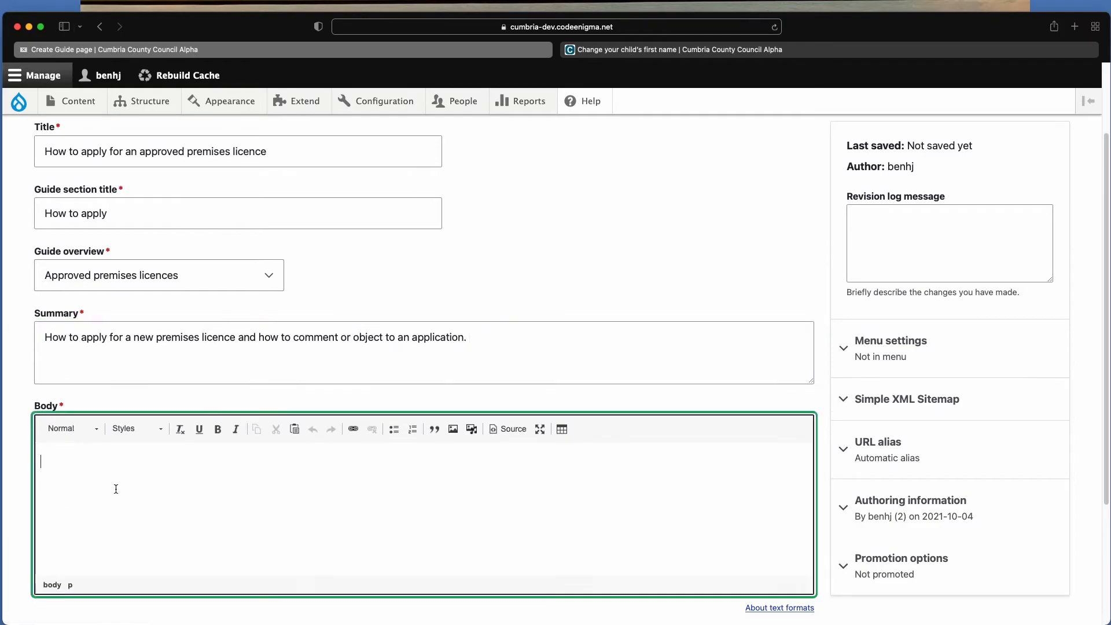
{"action": "type", "text": "Body."}
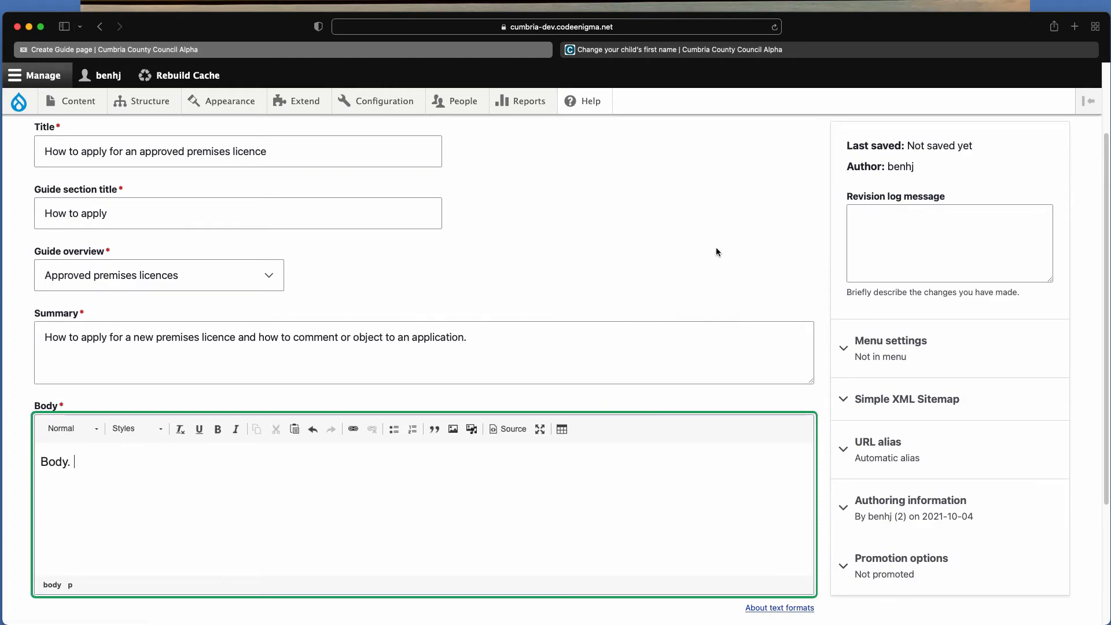
{"action": "scroll", "coordinate": [716, 248], "scroll_direction": "down", "scroll_amount": 1}
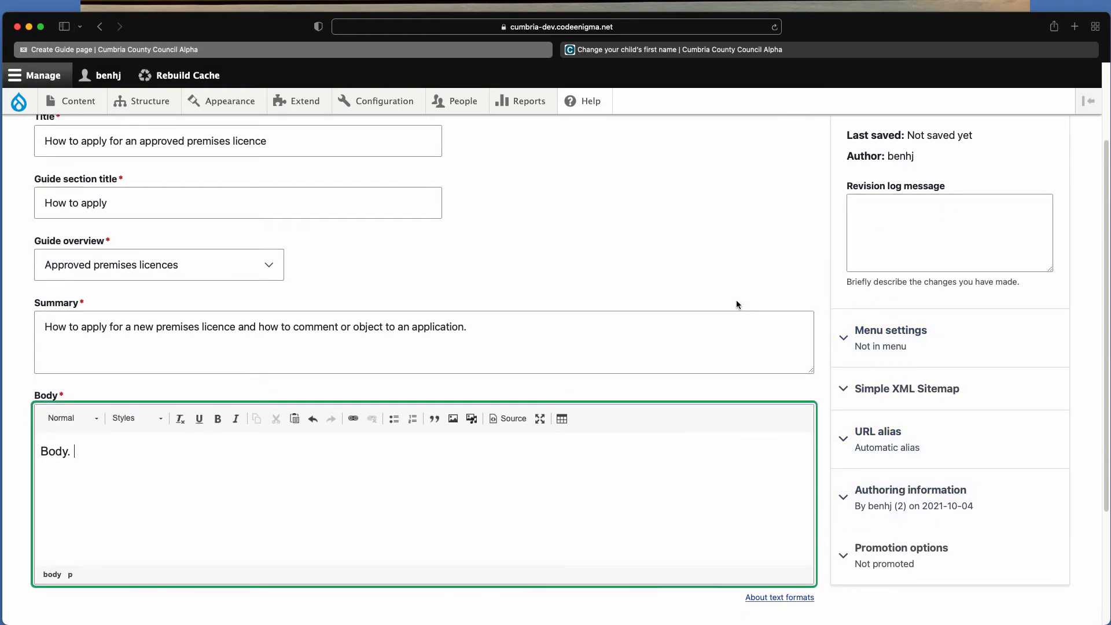
{"action": "scroll", "coordinate": [708, 285], "scroll_direction": "down", "scroll_amount": 1}
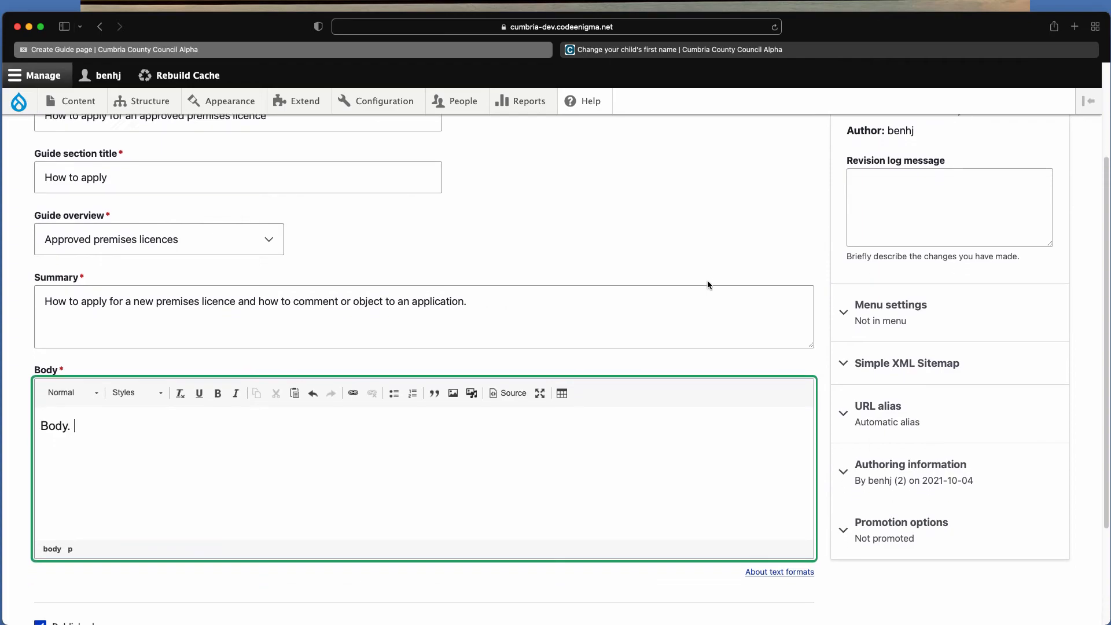
{"action": "scroll", "coordinate": [707, 280], "scroll_direction": "down", "scroll_amount": 5}
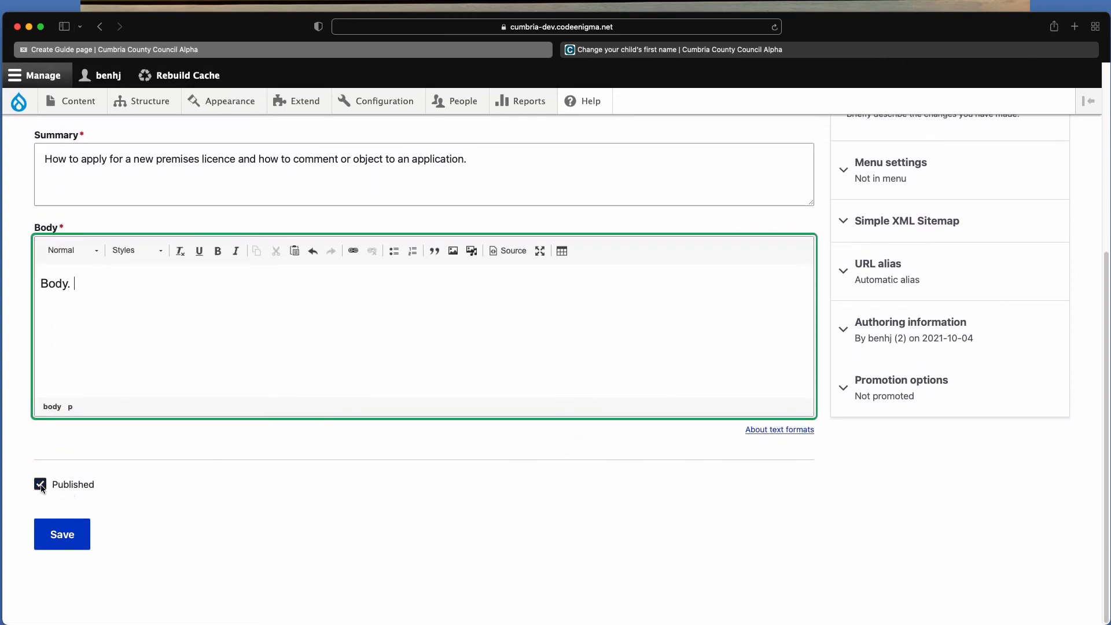
{"action": "left_click", "coordinate": [41, 485]}
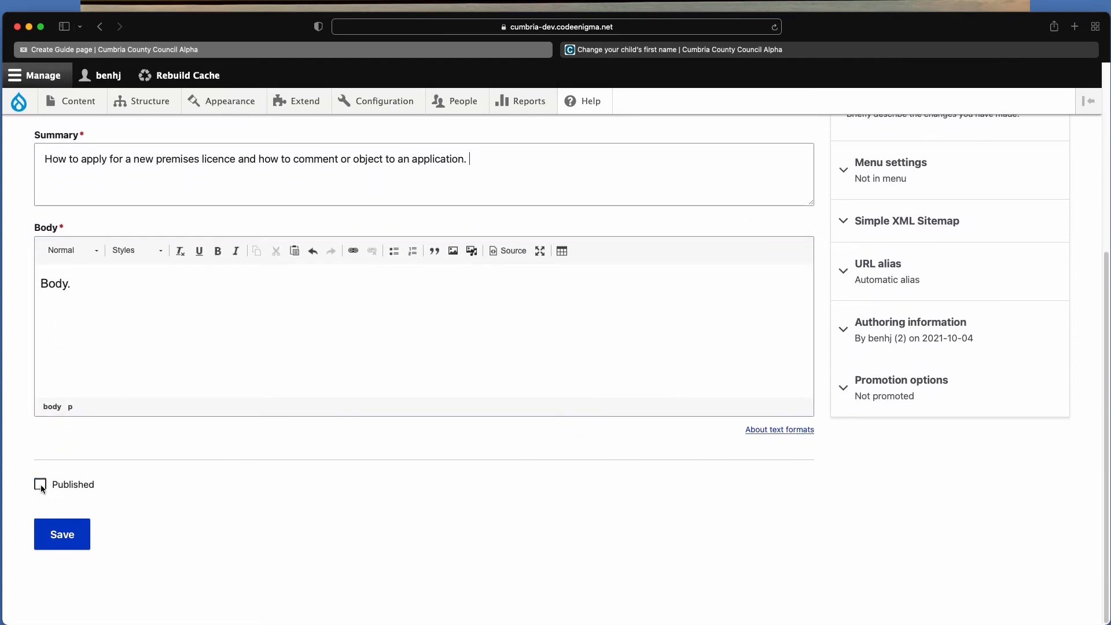
{"action": "left_click", "coordinate": [53, 547]}
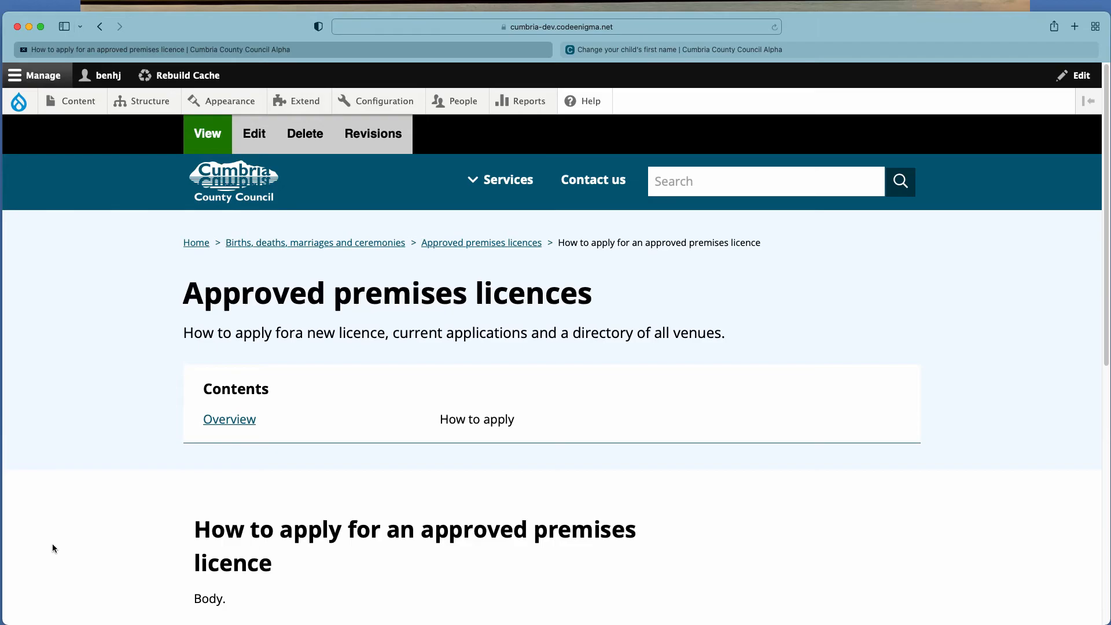
Check the guide's contents navigation by going to its Overview page and back to the "How to apply" page
{"action": "scroll", "coordinate": [52, 543], "scroll_direction": "down", "scroll_amount": 3}
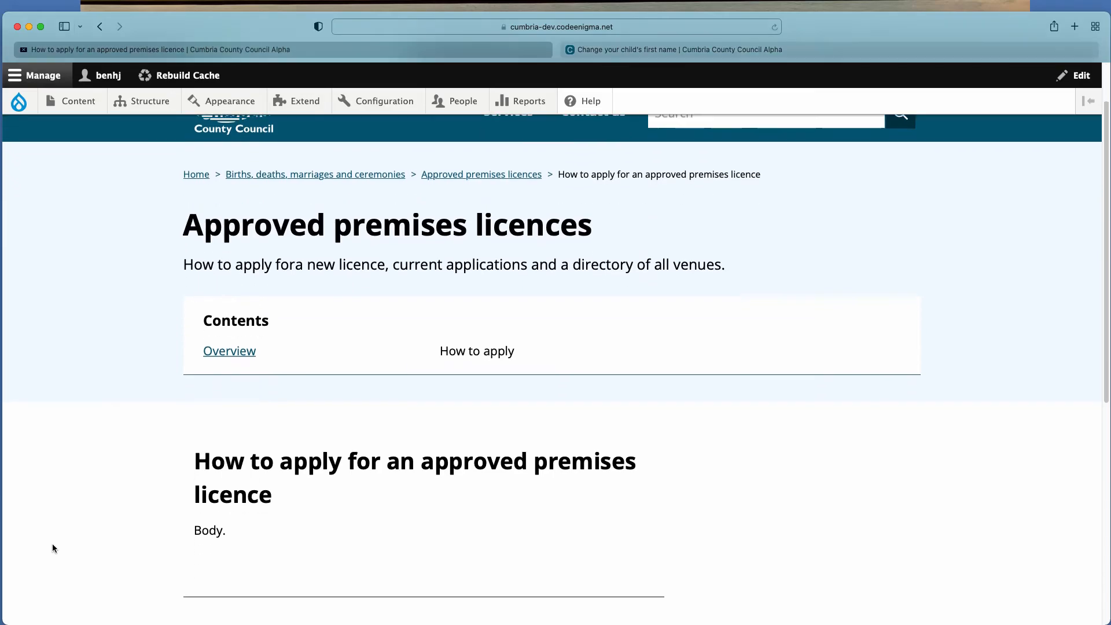
{"action": "left_click", "coordinate": [221, 323]}
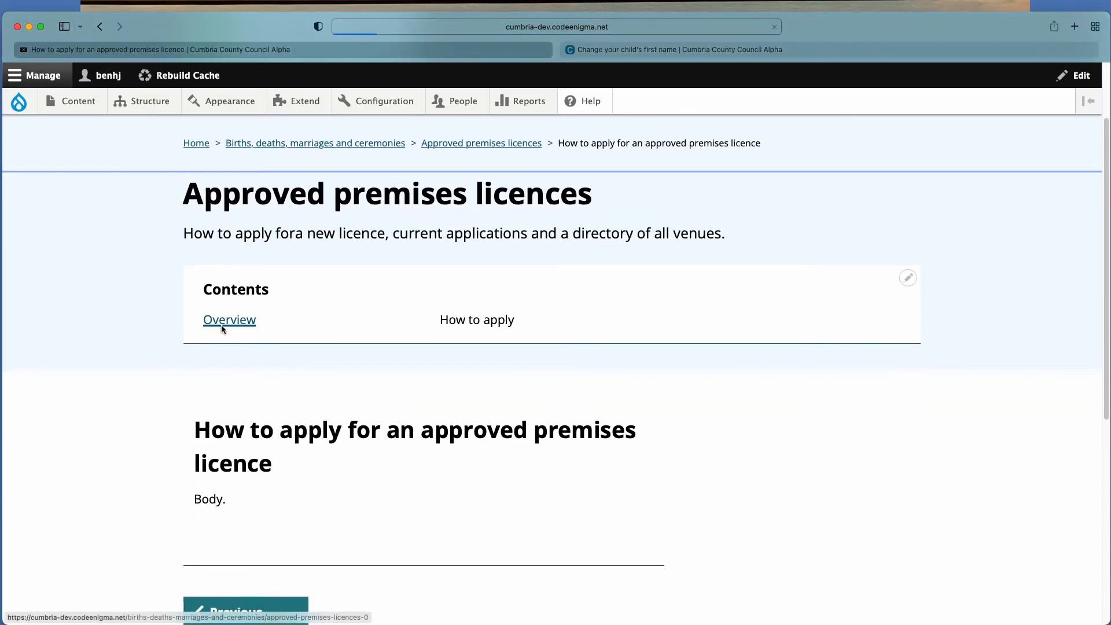
{"action": "scroll", "coordinate": [222, 330], "scroll_direction": "down", "scroll_amount": 3}
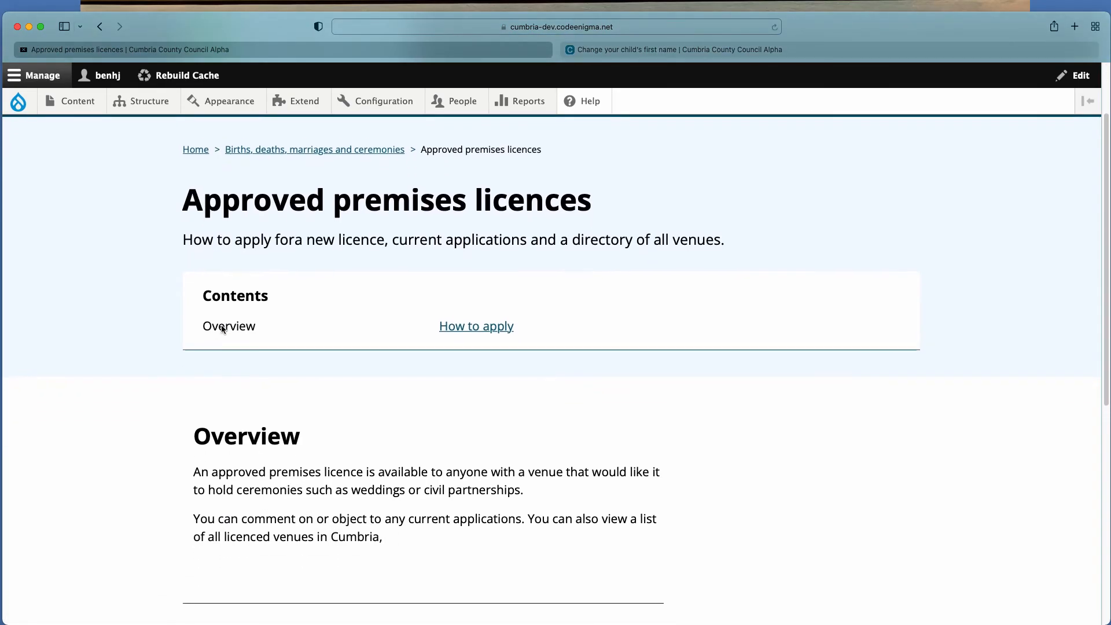
{"action": "left_click", "coordinate": [473, 327]}
{"action": "scroll", "coordinate": [472, 328], "scroll_direction": "down", "scroll_amount": 1}
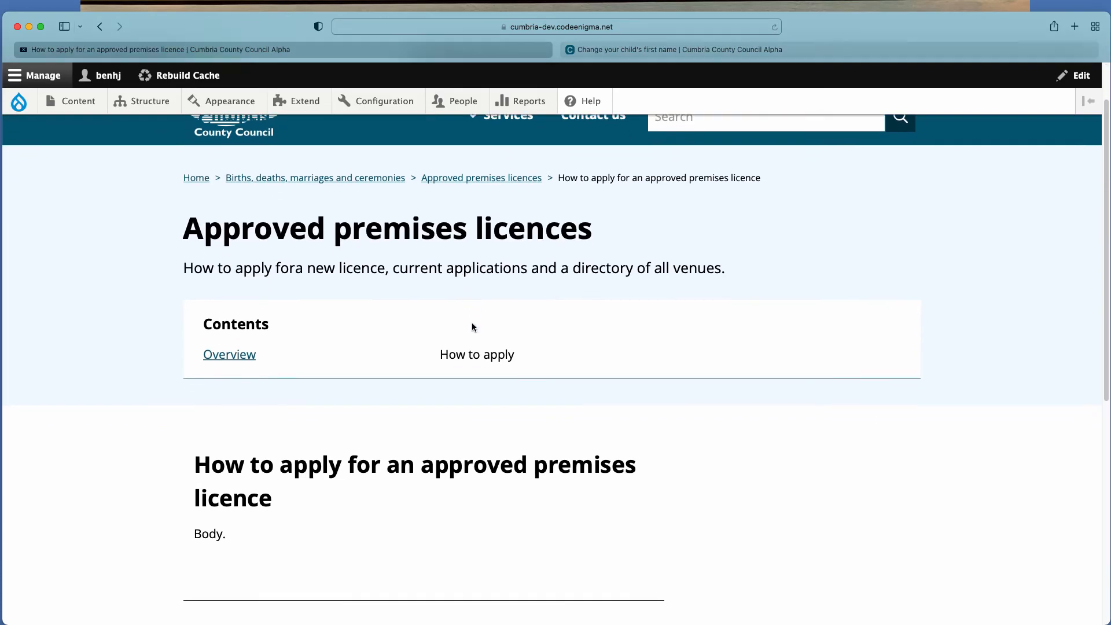
{"action": "scroll", "coordinate": [472, 328], "scroll_direction": "down", "scroll_amount": 1}
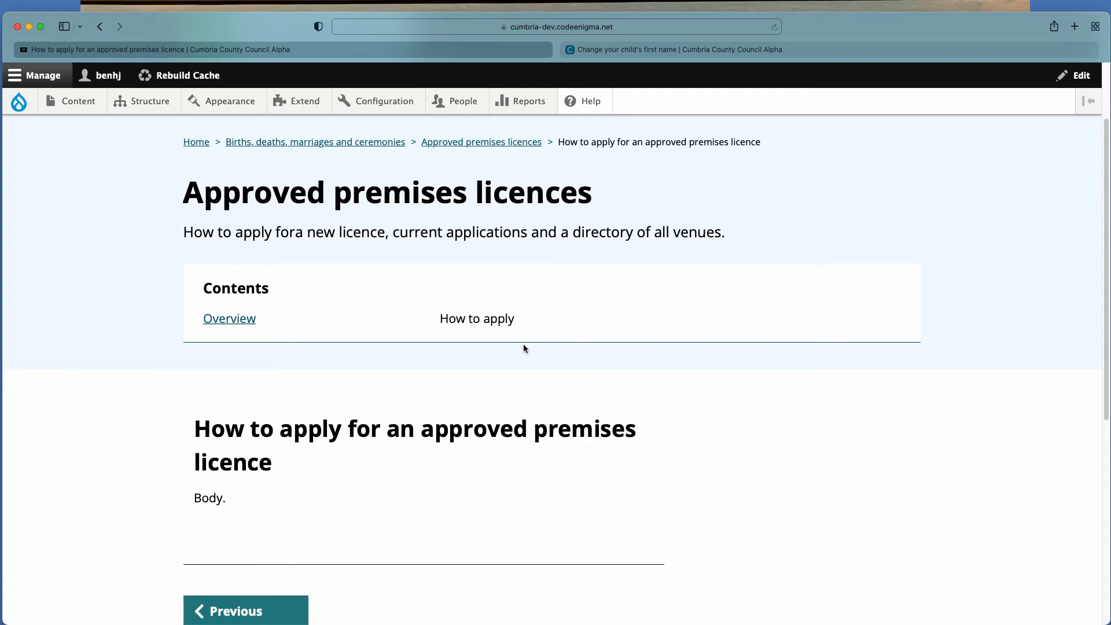
{"action": "scroll", "coordinate": [523, 343], "scroll_direction": "up", "scroll_amount": 2}
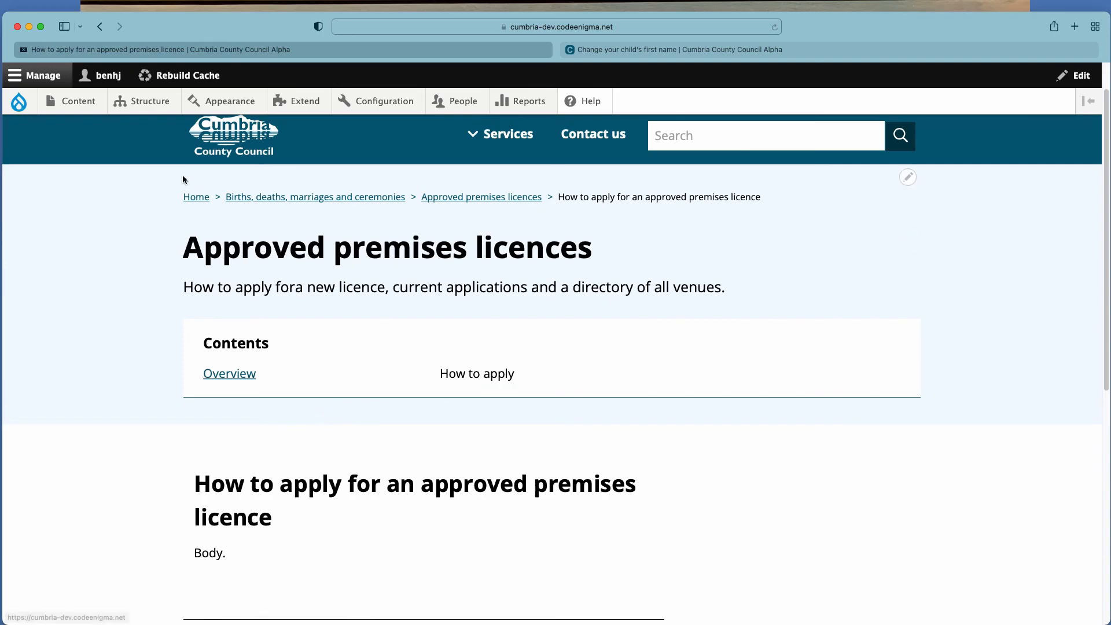
Open the site's content list and look over the most recently updated entries
{"action": "left_click", "coordinate": [81, 110]}
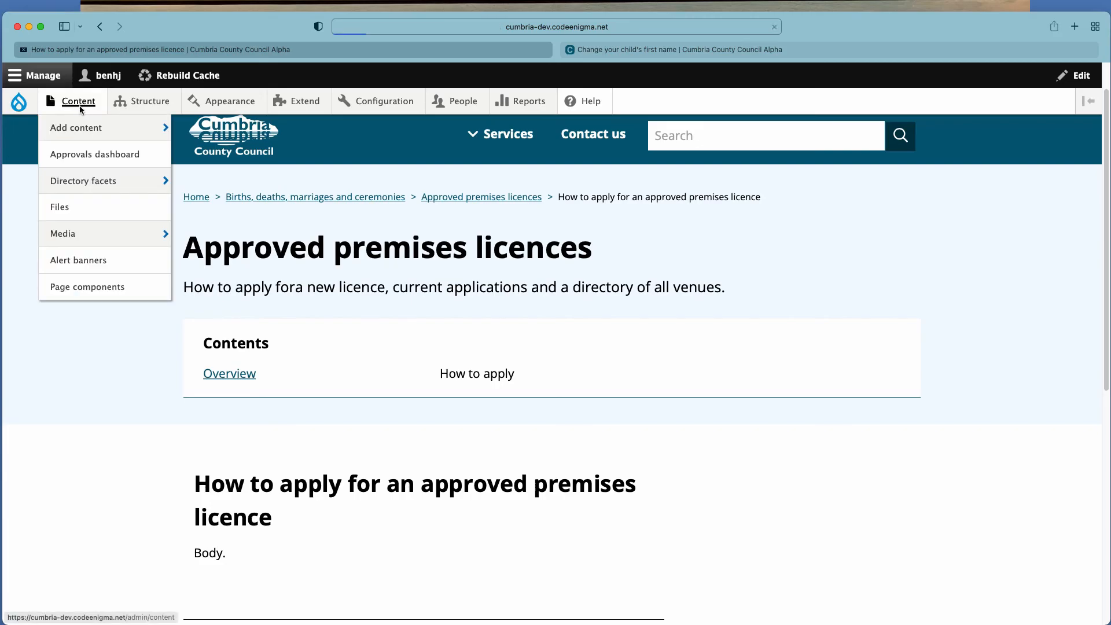
{"action": "scroll", "coordinate": [150, 318], "scroll_direction": "down", "scroll_amount": 4}
{"action": "scroll", "coordinate": [149, 316], "scroll_direction": "down", "scroll_amount": 3}
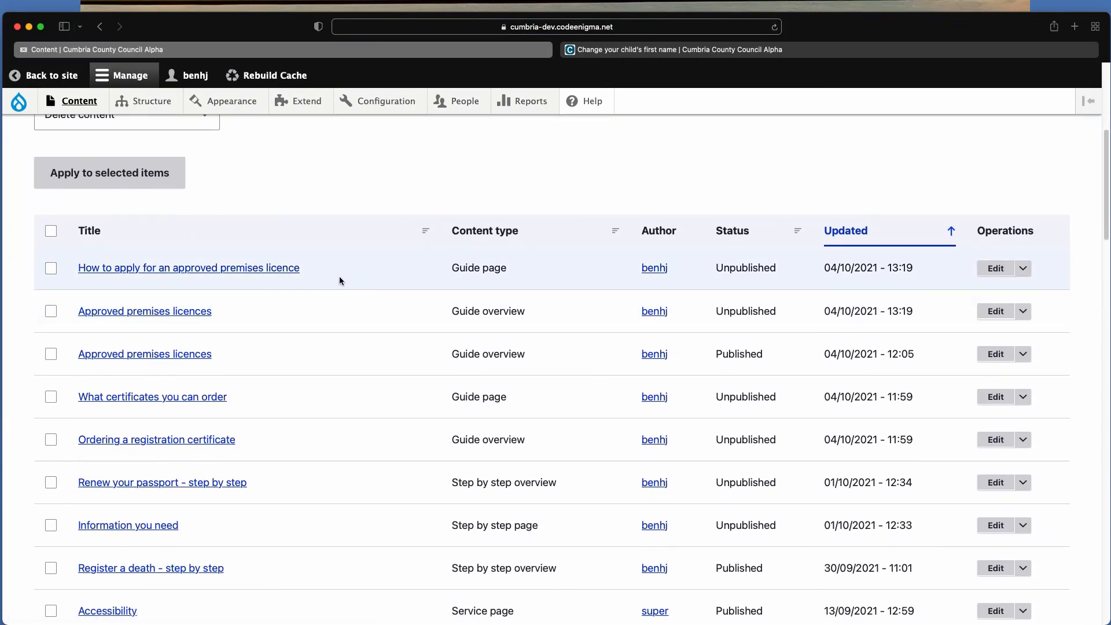
Filter the content list by the Guide overview content type and look through the matching entries
{"action": "scroll", "coordinate": [145, 276], "scroll_direction": "up", "scroll_amount": 6}
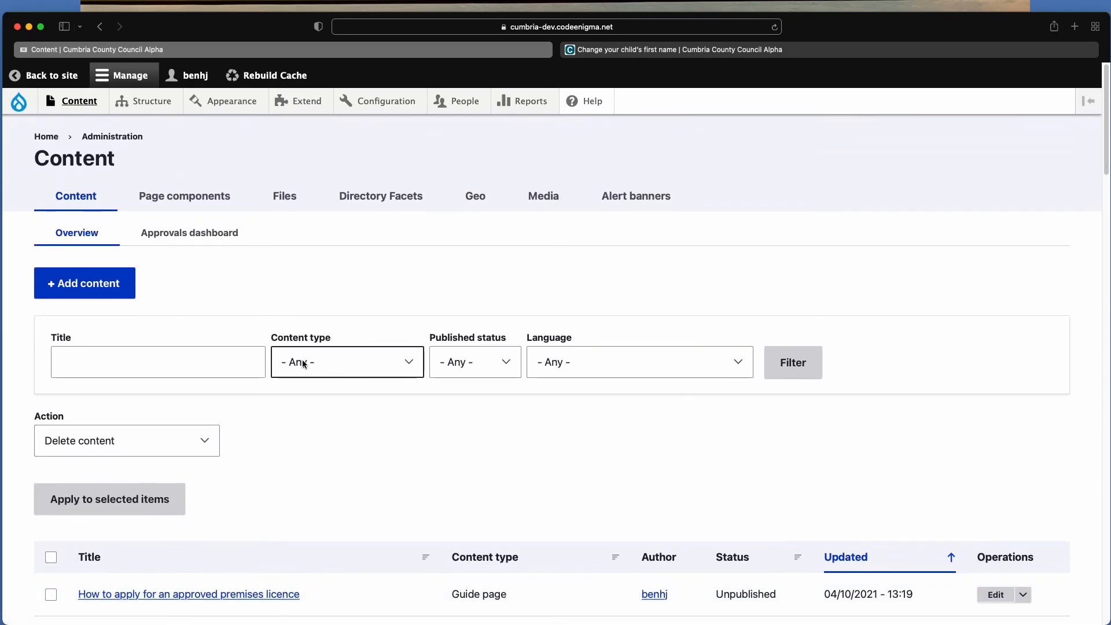
{"action": "left_click", "coordinate": [365, 370]}
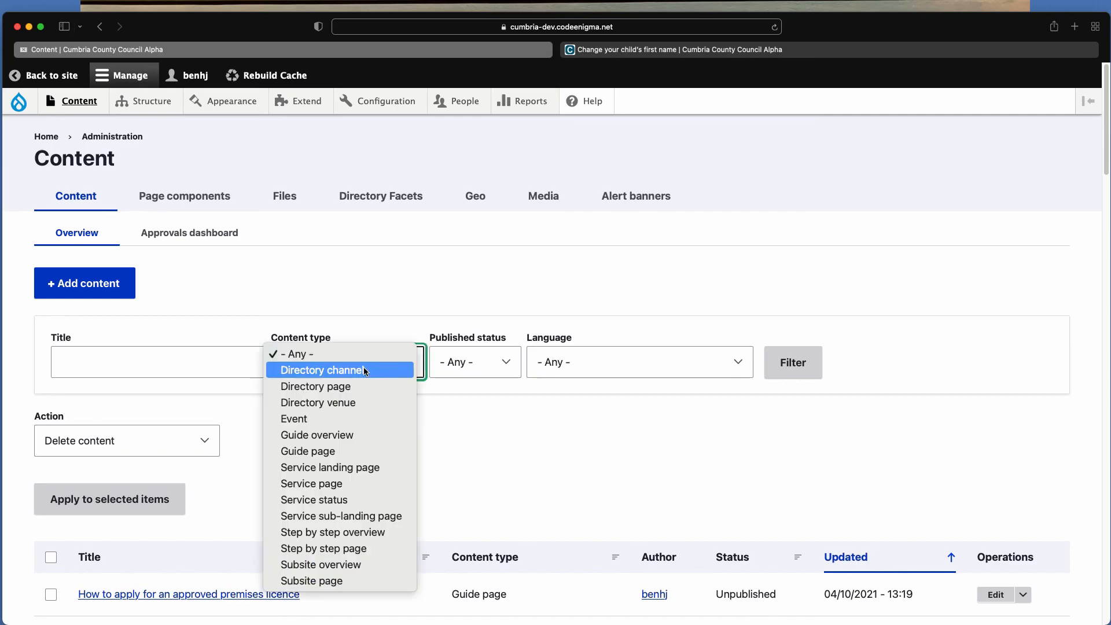
{"action": "left_click", "coordinate": [317, 434]}
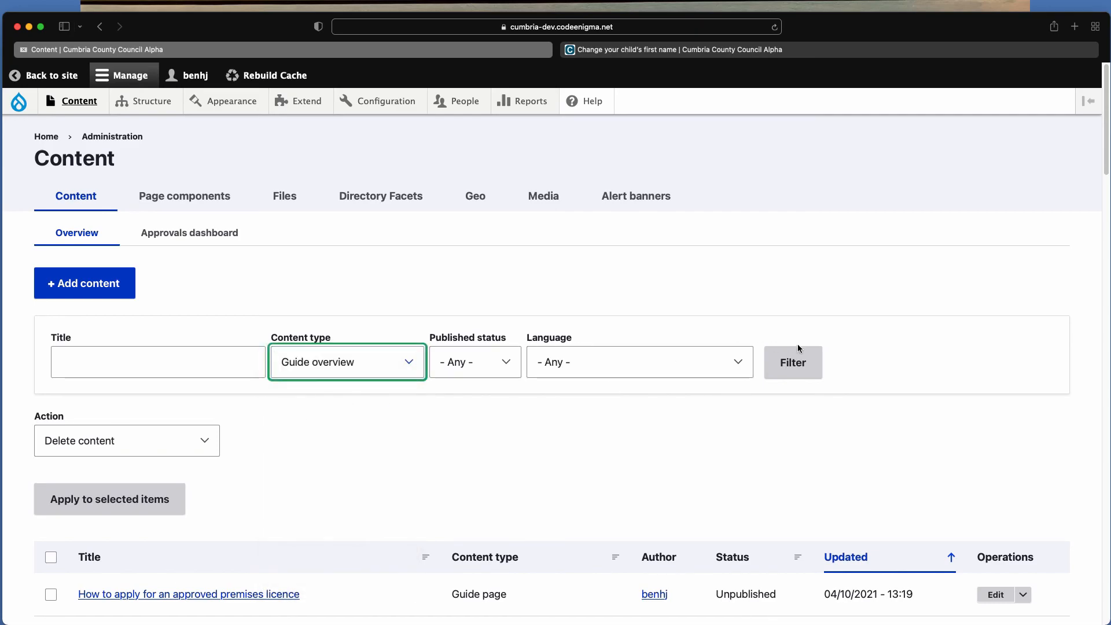
{"action": "left_click", "coordinate": [793, 362]}
{"action": "scroll", "coordinate": [793, 363], "scroll_direction": "down", "scroll_amount": 10}
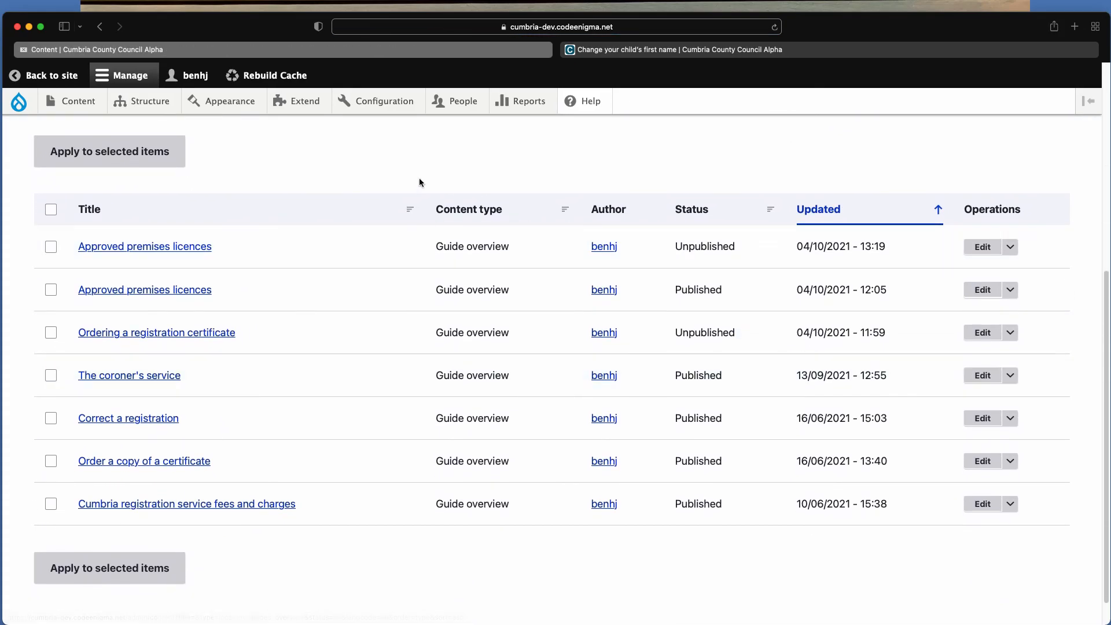
{"action": "scroll", "coordinate": [313, 157], "scroll_direction": "up", "scroll_amount": 1}
{"action": "scroll", "coordinate": [311, 157], "scroll_direction": "up", "scroll_amount": 10}
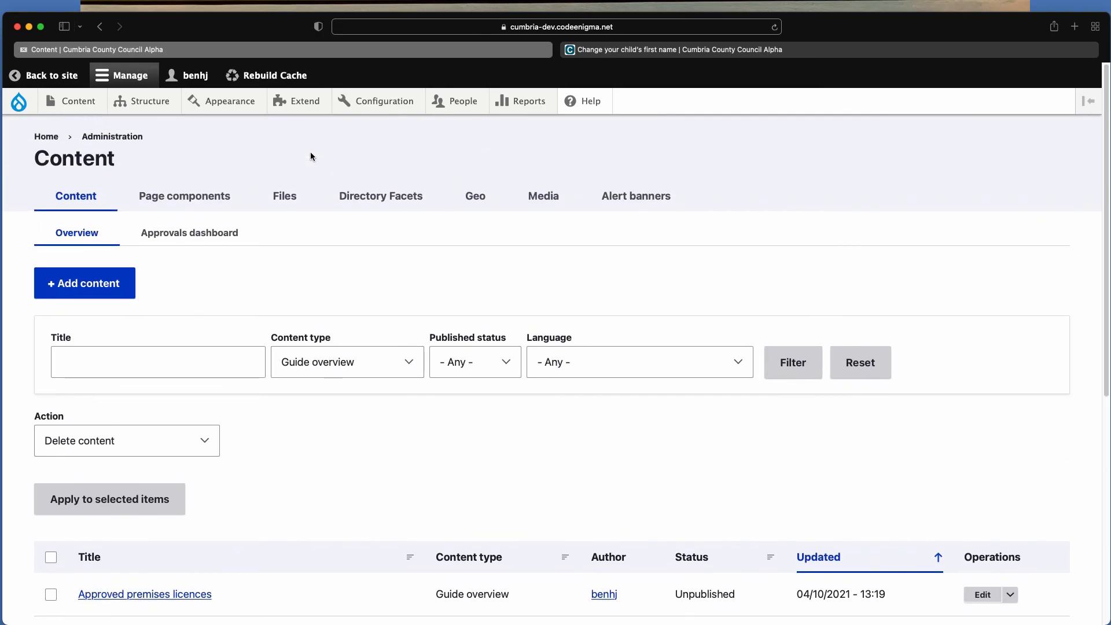